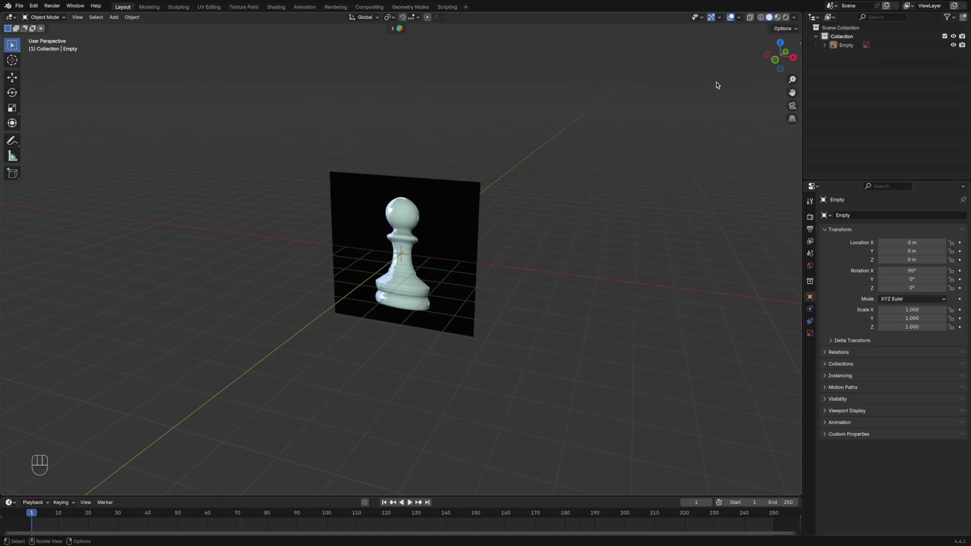
- Add a mesh circle to the scene while looking at the pawn reference image from the front
click(779, 65)
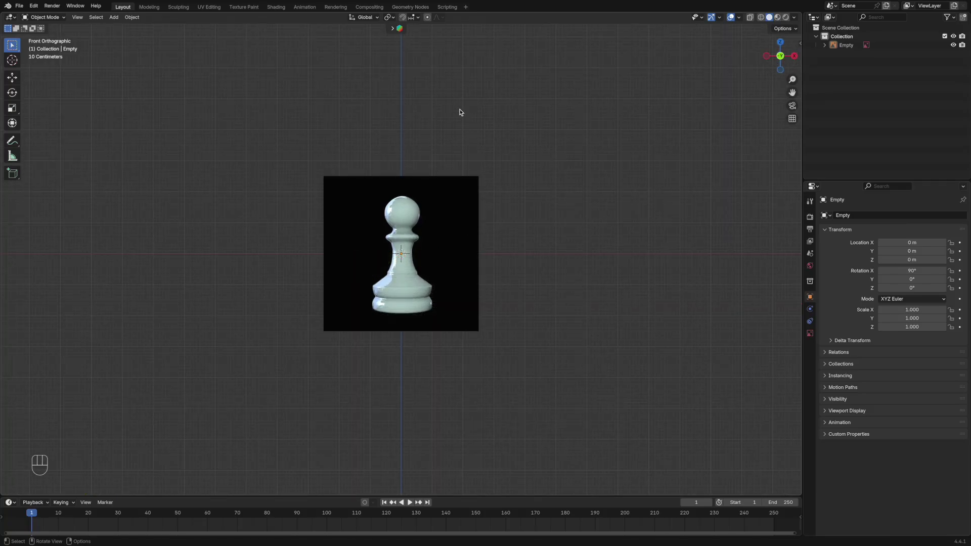
click(237, 246)
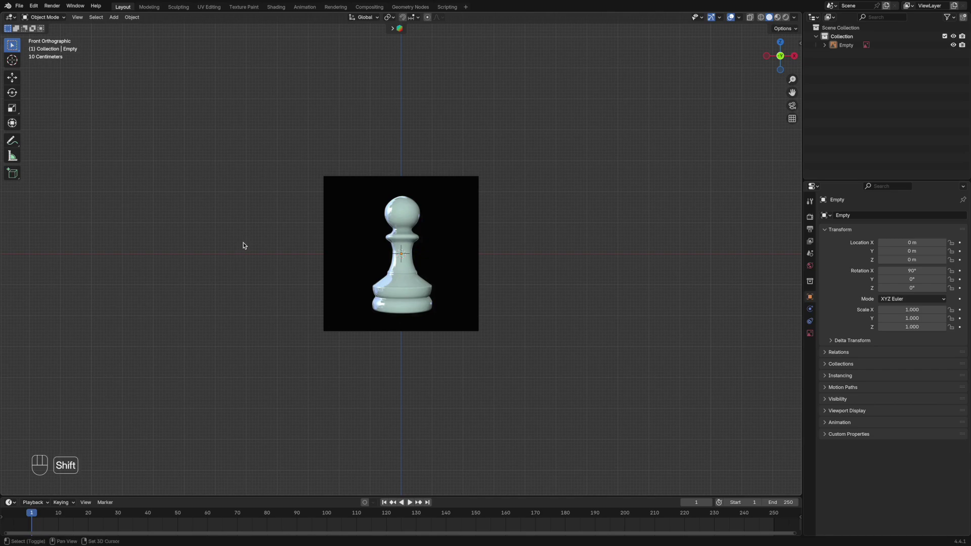
key(shift+a)
mouse_move(231, 154)
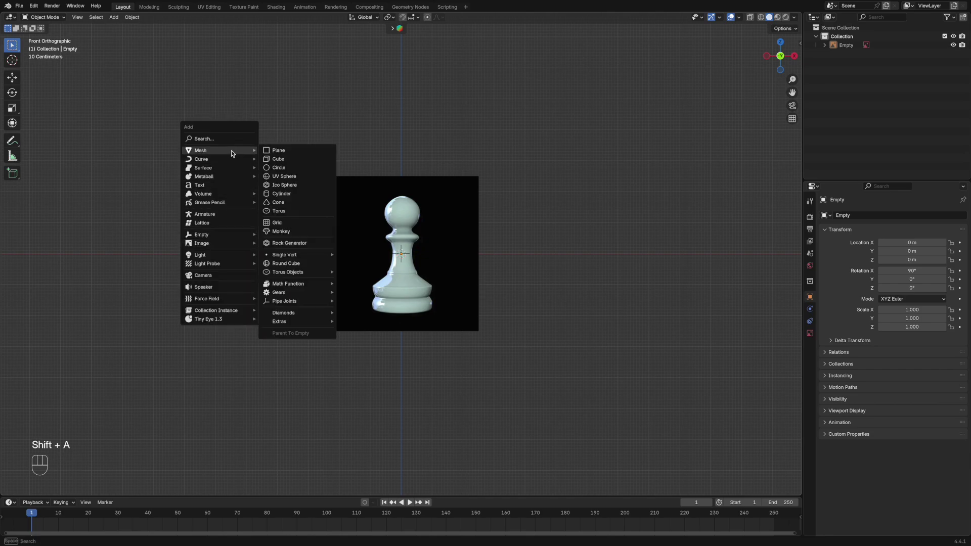
click(283, 168)
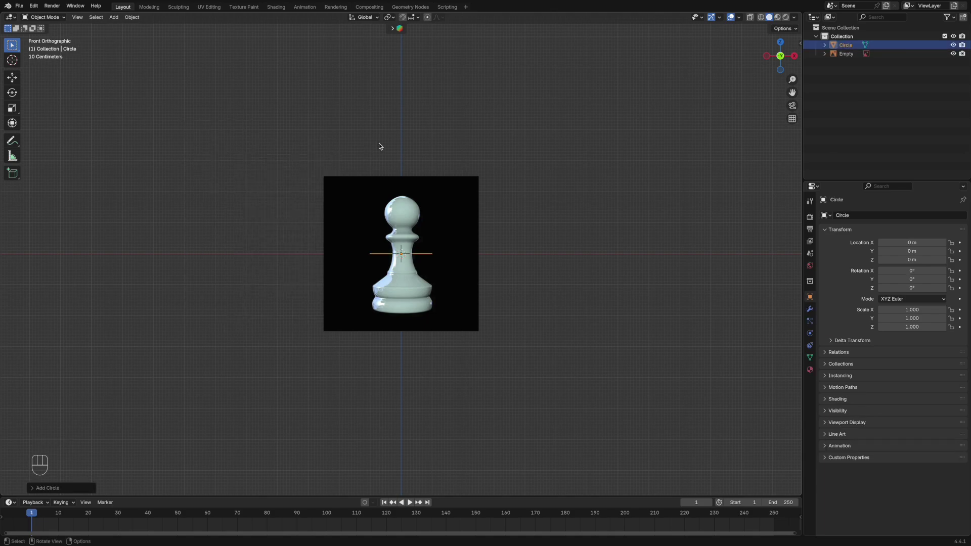
- Lower the circle along Z to about -1.92 m at the pawn's base and scale it to about 0.64
key(g)
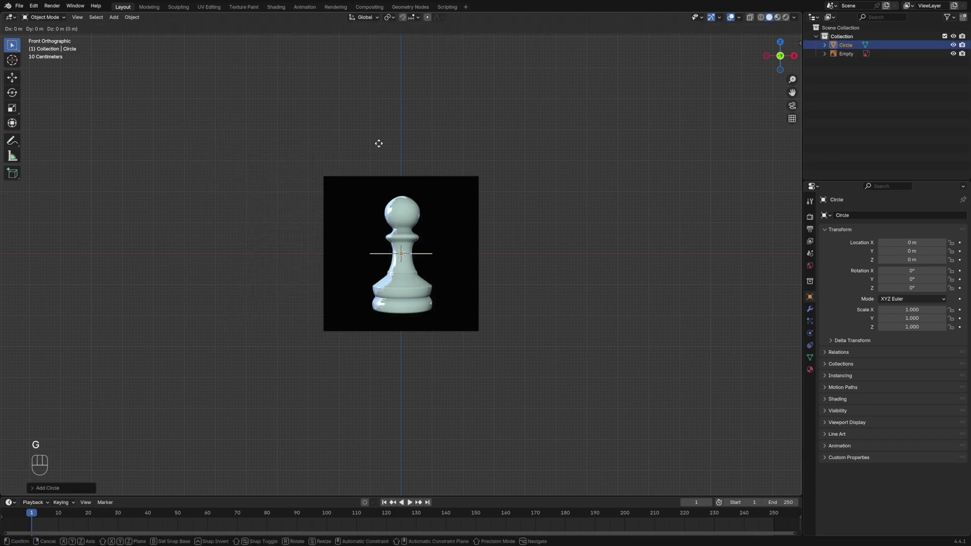
key(z)
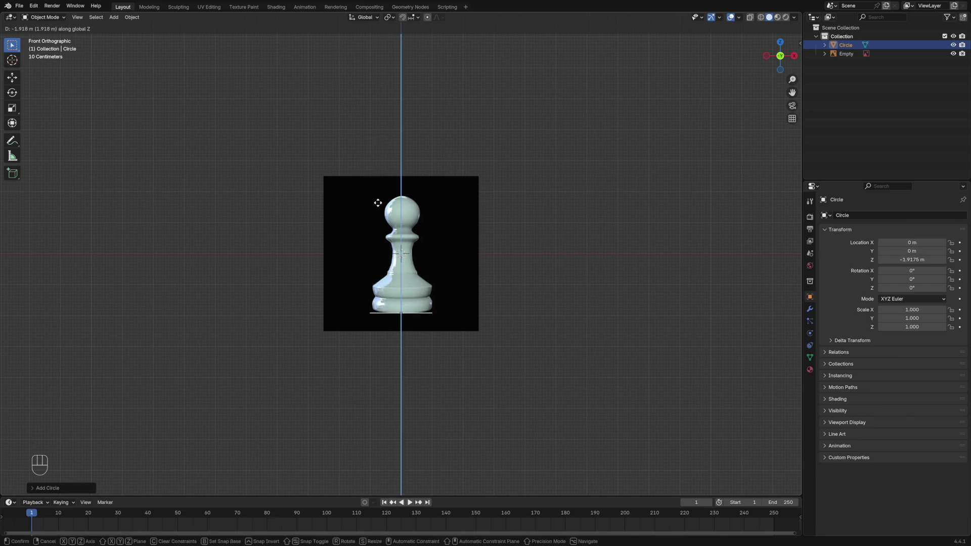
click(378, 203)
key(s)
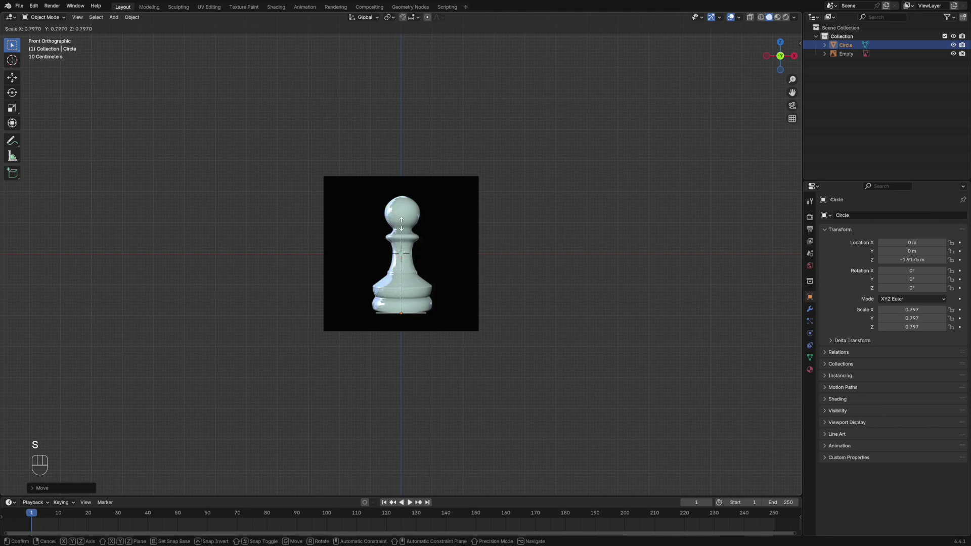
click(379, 244)
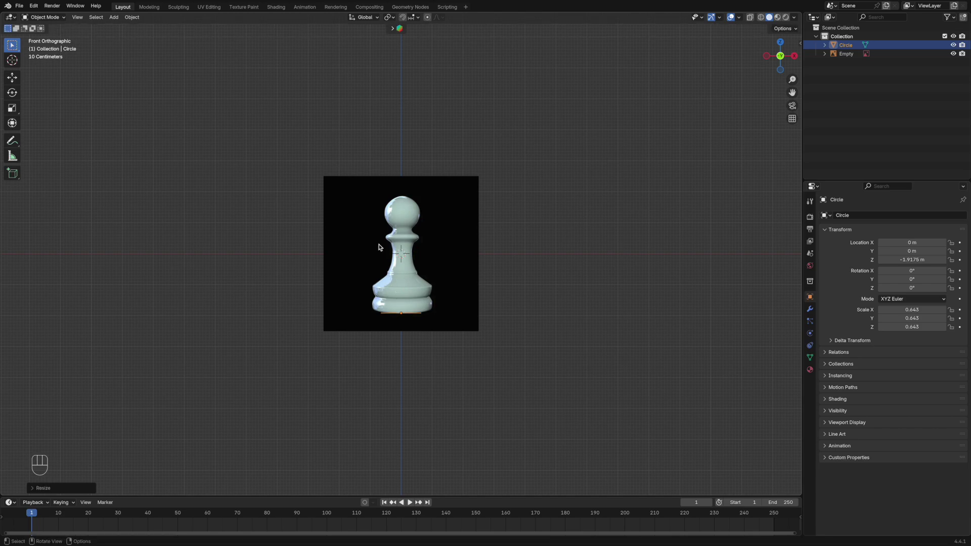
- Fine-position the circle at about 0.056 m on X and -1.90 m on Z to align with the pawn's base
key(g)
key(x)
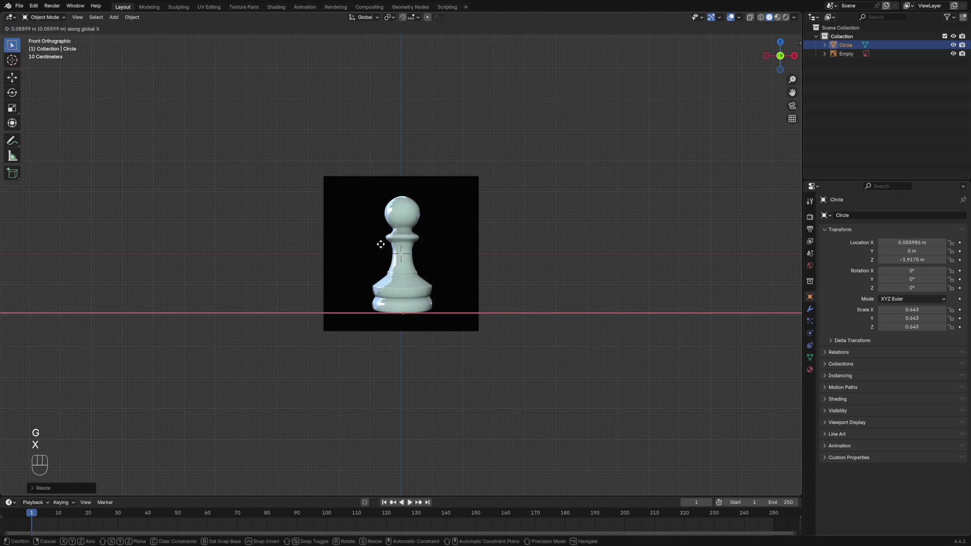
click(381, 247)
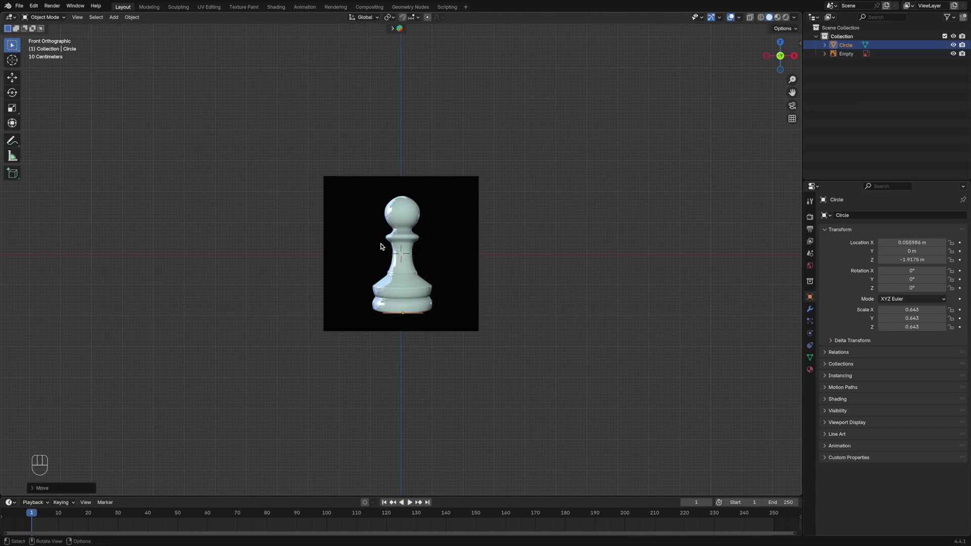
key(g)
key(z)
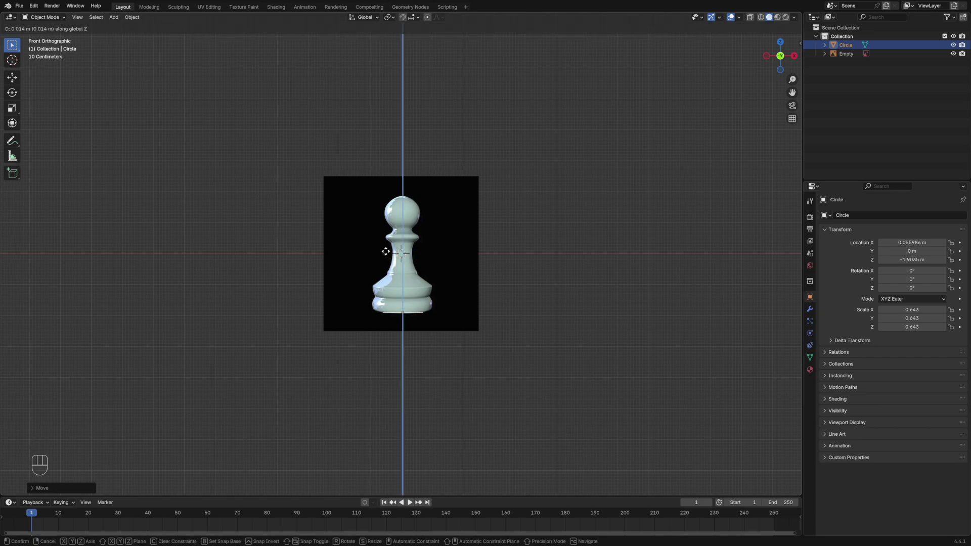
click(386, 253)
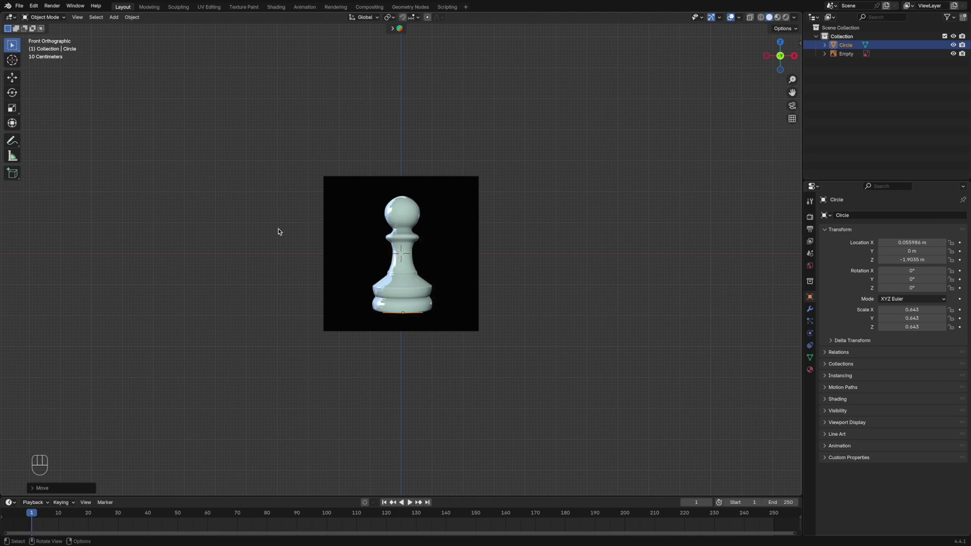
- Enter Edit Mode on the circle and select only its leftmost vertex as seen from the front
key(KP_2)
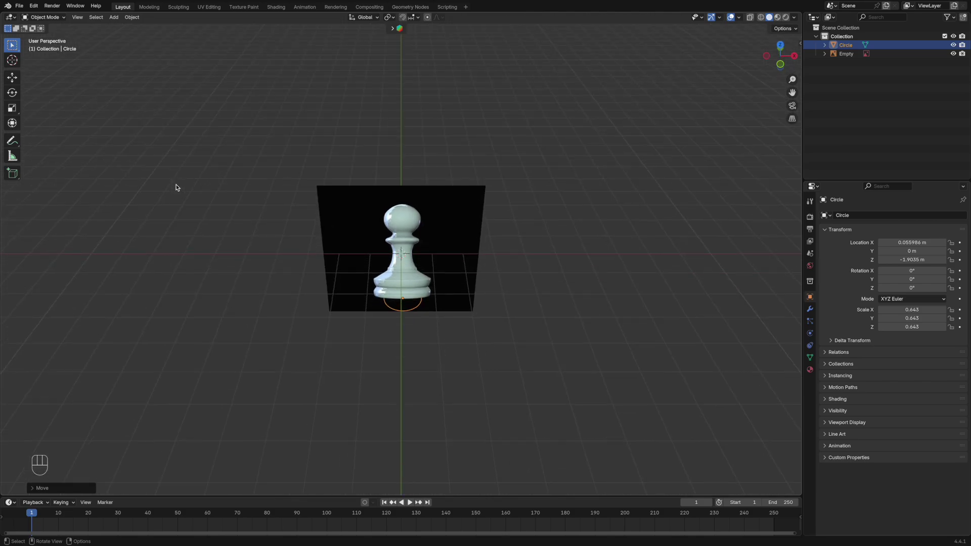
key(Tab)
scroll(191, 246, left, 10)
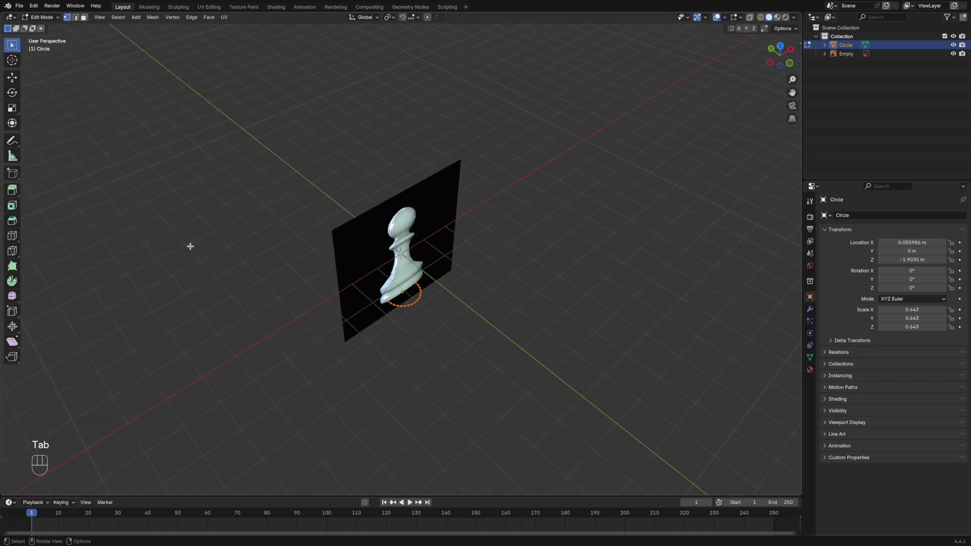
click(392, 306)
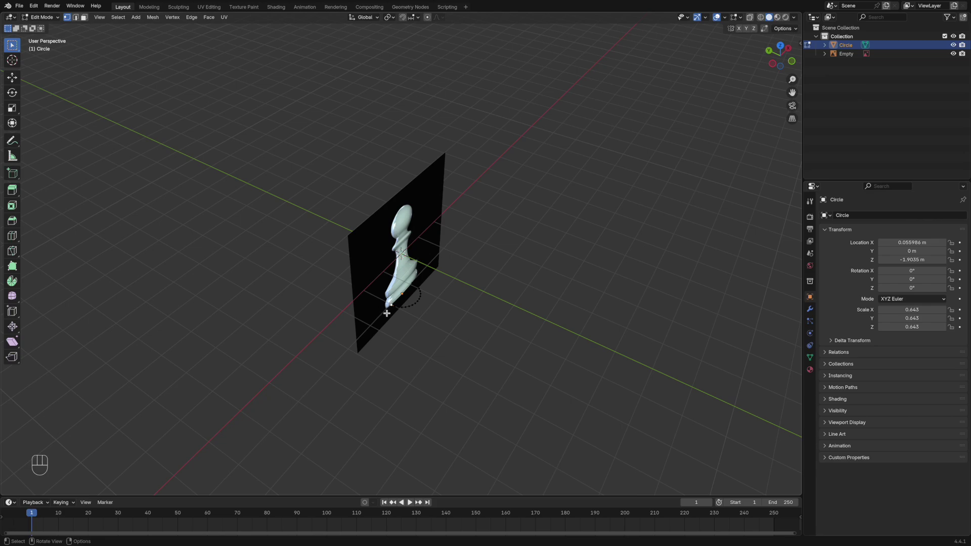
- In front view, extrude the selected vertex outward twice along the pawn's bottom edge, in segments of about 0.08 m each
middle_drag(384, 314, 383, 312)
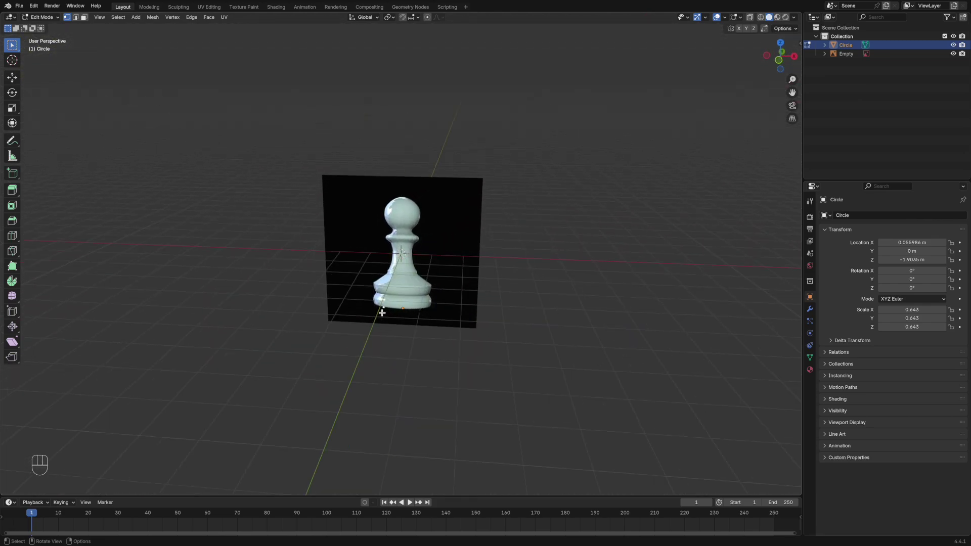
click(779, 61)
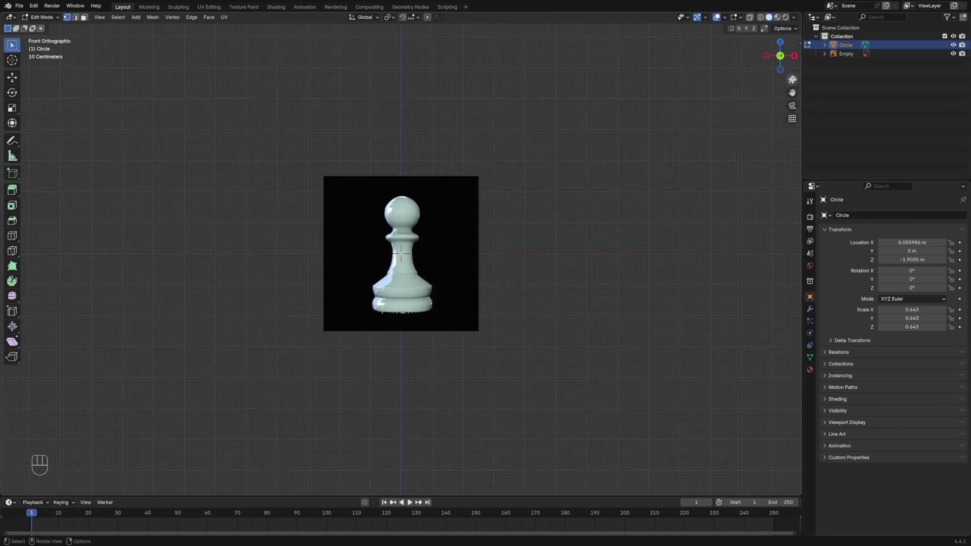
drag(793, 79, 793, 50)
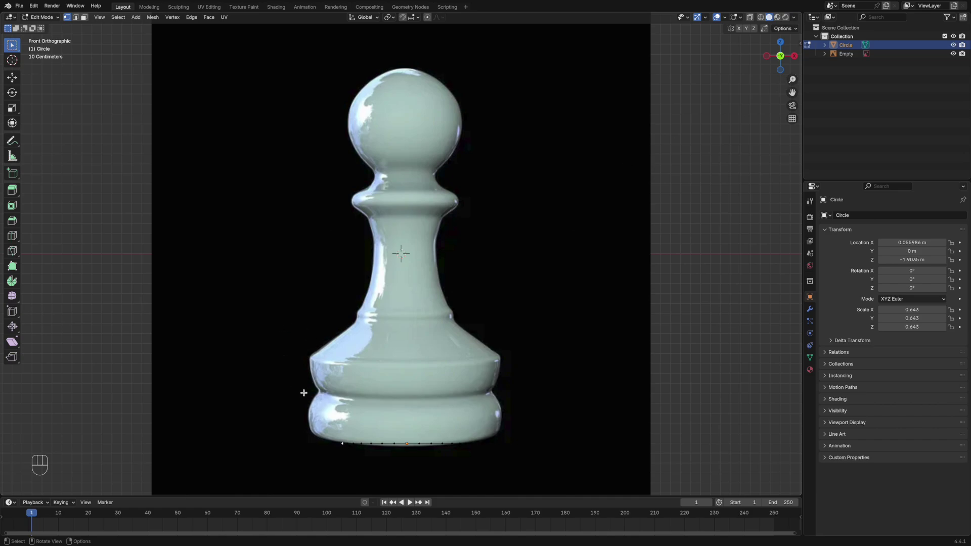
right_click(320, 392)
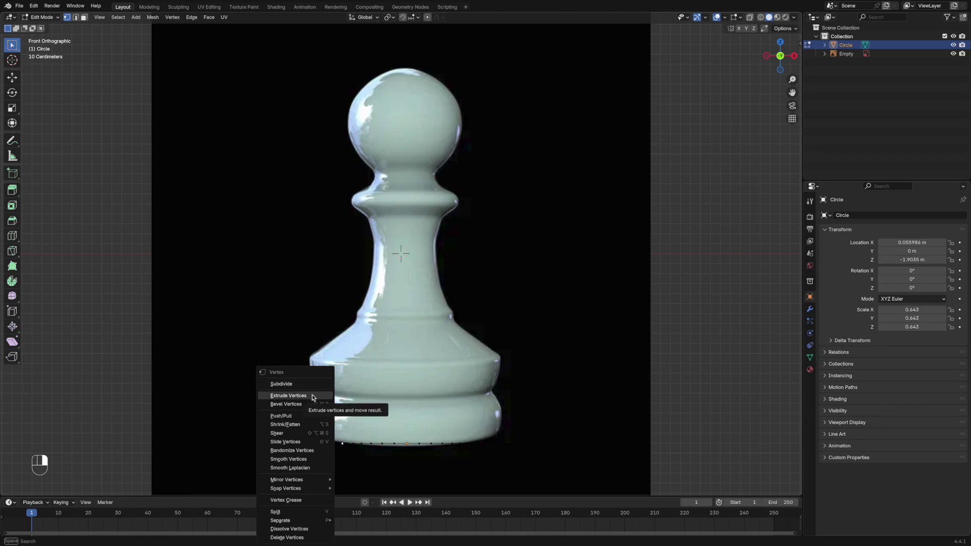
click(312, 397)
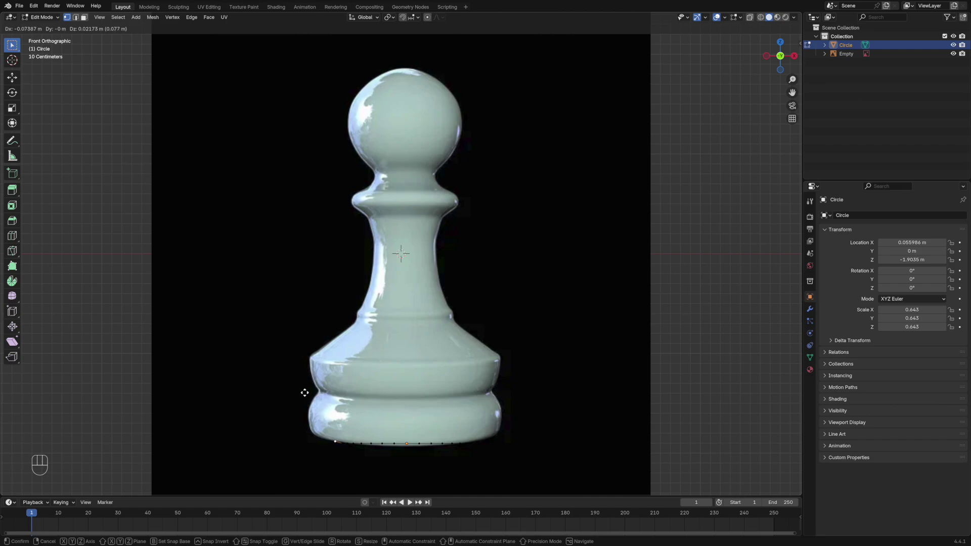
click(304, 393)
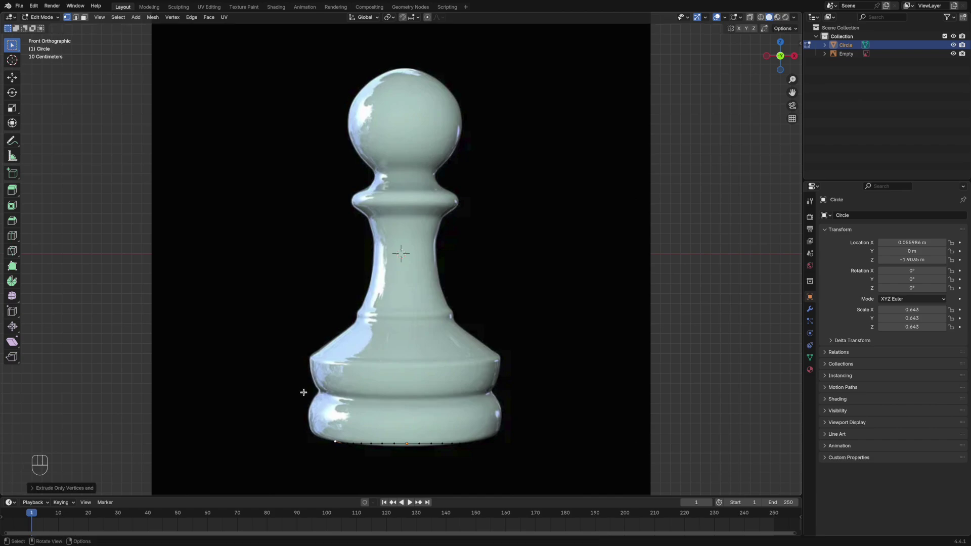
key(e)
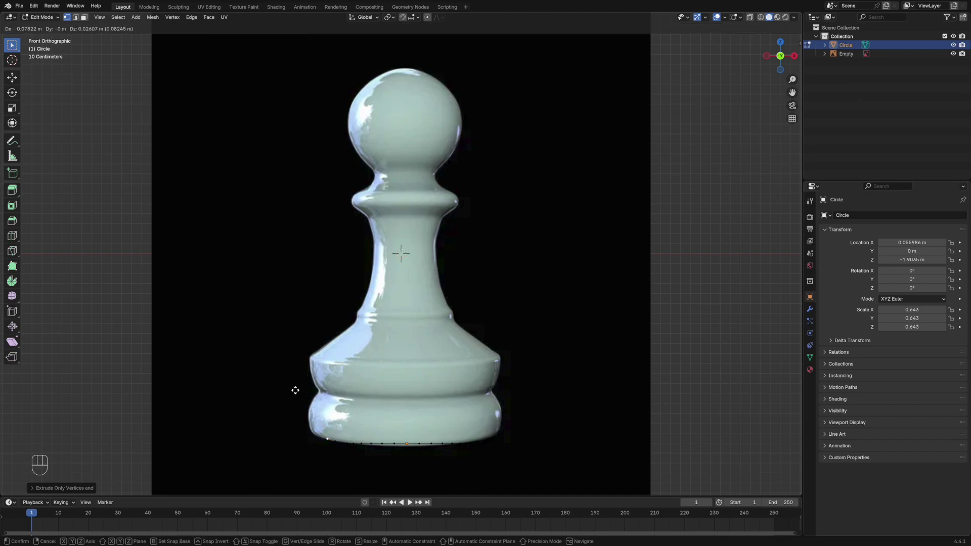
click(296, 390)
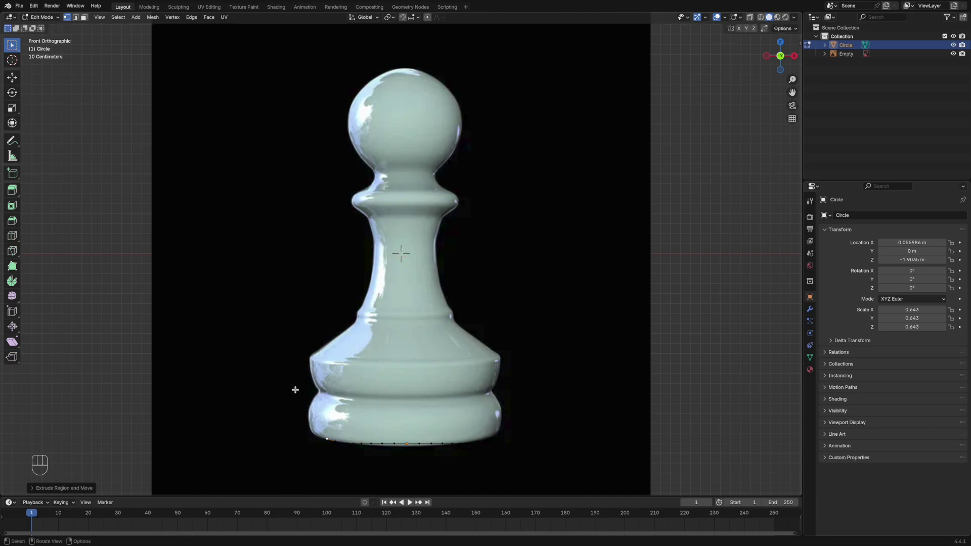
- Continue extruding the vertex in short segments around the rounded lower corner of the pawn's bottom ring
key(e)
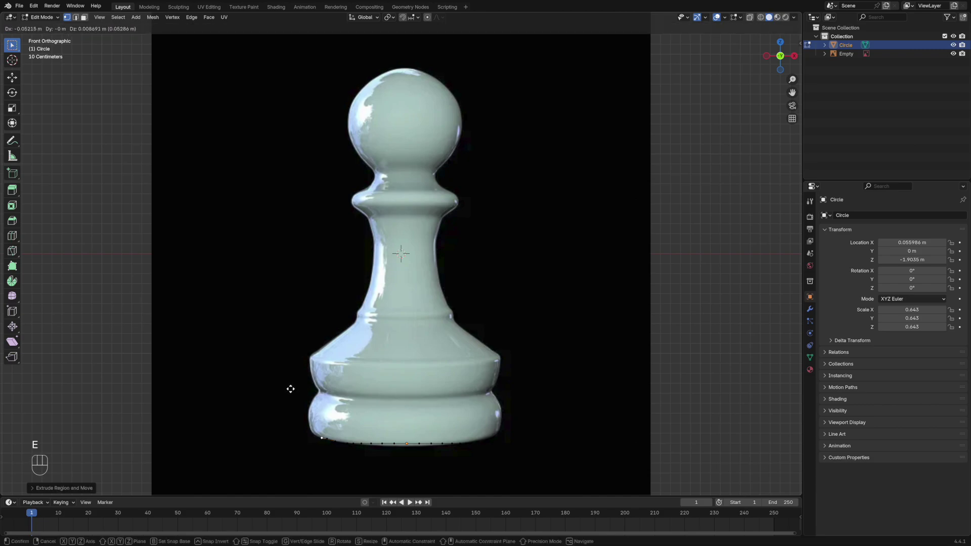
click(288, 388)
key(e)
click(284, 386)
key(e)
click(279, 382)
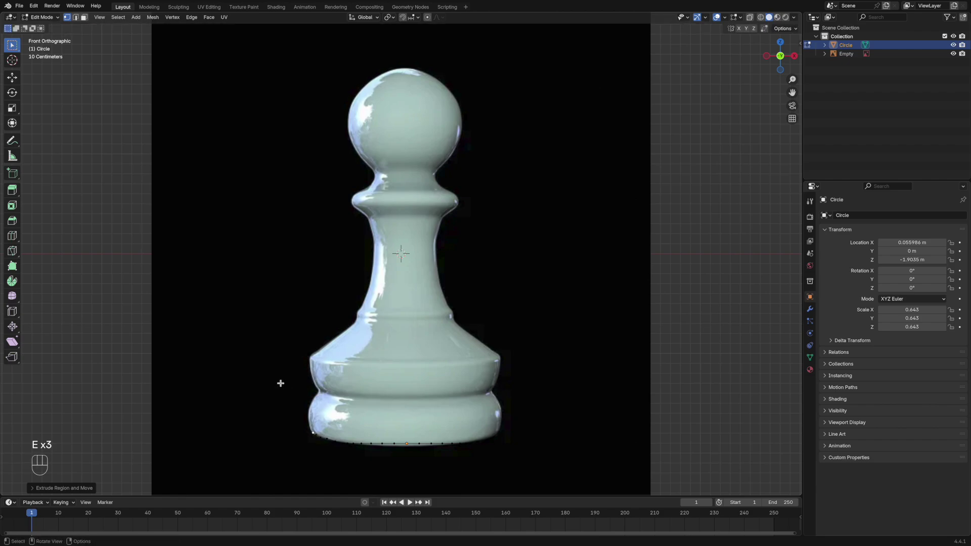
key(e)
click(277, 378)
- Extrude the outline up the left side of the bottom ring and just past the groove above it
key(e)
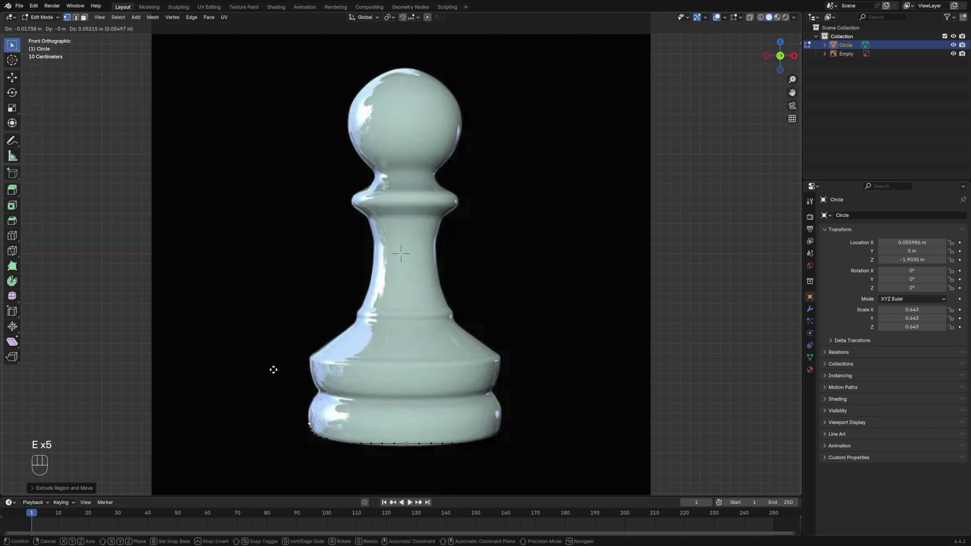
key(e)
key(e)
key(e)
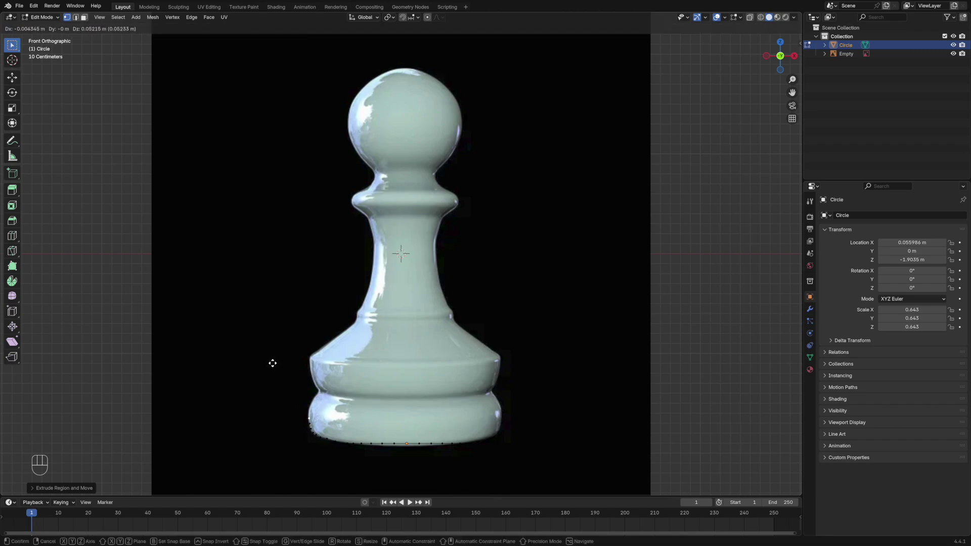
key(e)
key(e)
key(e)
key(e)
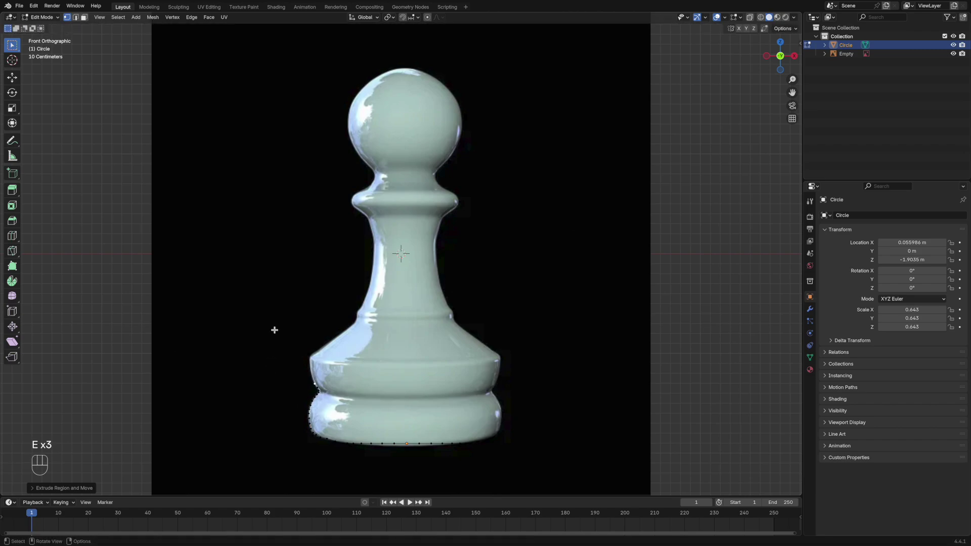
- Extrude the outline up the left side of the second base ring to its upper edge
key(e)
click(270, 321)
key(e)
key(e)
key(e)
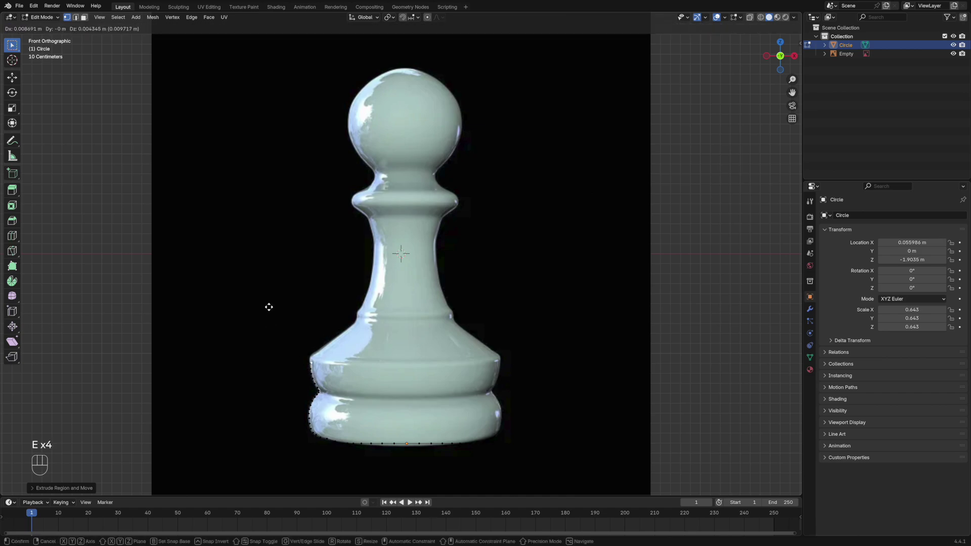
- Trace the sloping shoulder with extruded vertices from the second ring's upper edge to the foot of the neck
key(e)
key(e)
key(e)
key(e)
key(e)
key(e)
key(e)
key(e)
key(e)
key(e)
key(e)
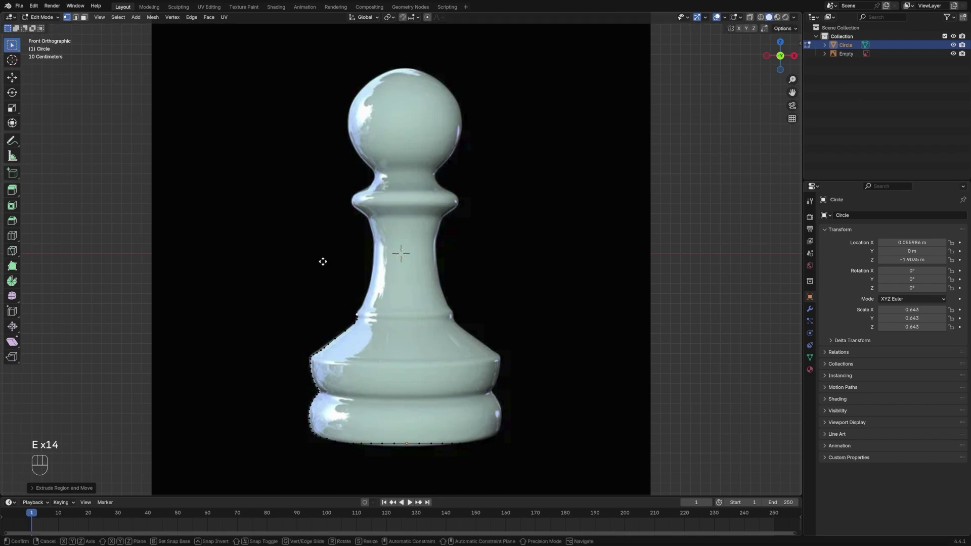
- Extrude the outline along the concave lower neck from its foot to about the middle of the pawn
key(e)
key(e)
key(e)
key(e)
key(e)
key(e)
key(e)
key(e)
key(e)
key(e)
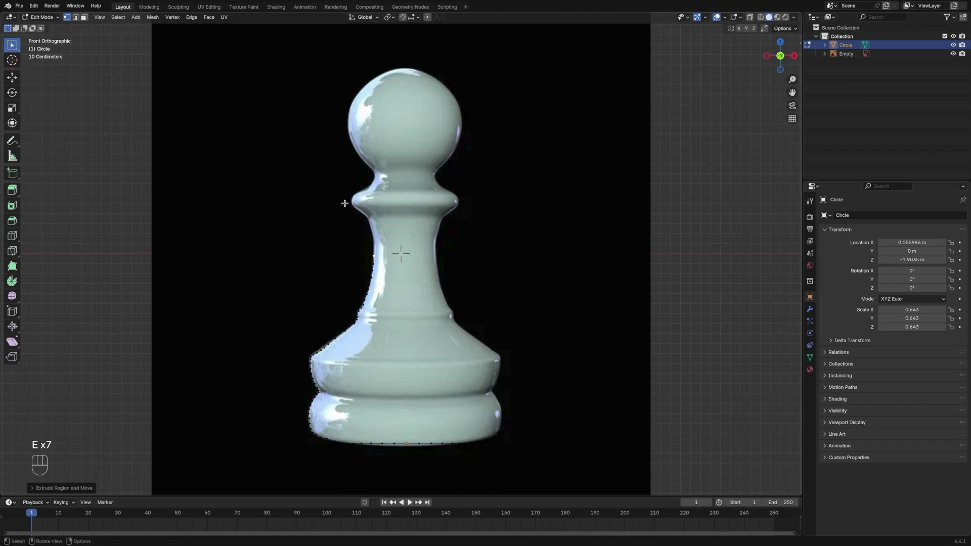
- Extrude the outline along the upper neck to the underside of the collar
key(e)
key(e)
key(e)
key(e)
key(e)
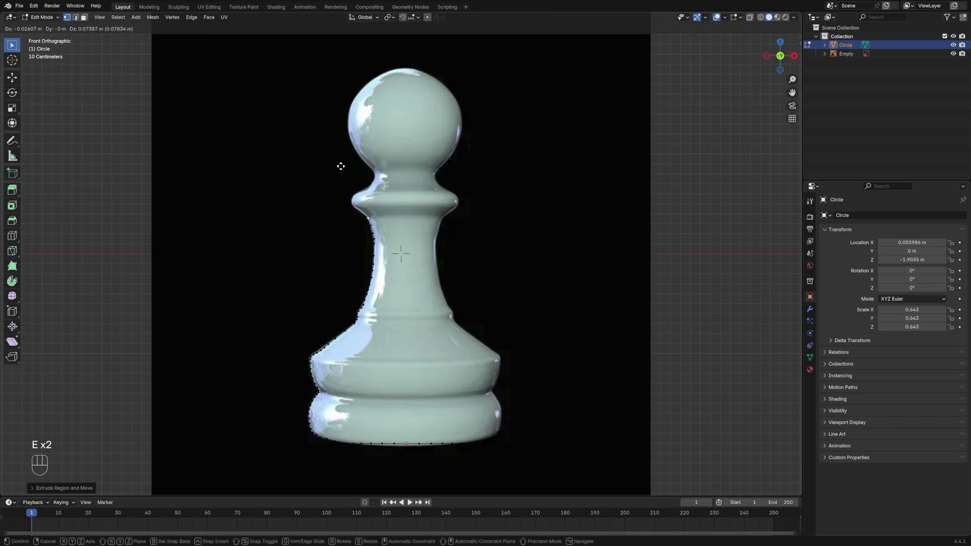
- Trace around the collar's left tip with short extrusions and back inward along its upper slope
key(e)
key(e)
key(e)
key(e)
key(e)
key(e)
key(e)
key(e)
key(e)
key(e)
key(e)
key(e)
key(e)
key(e)
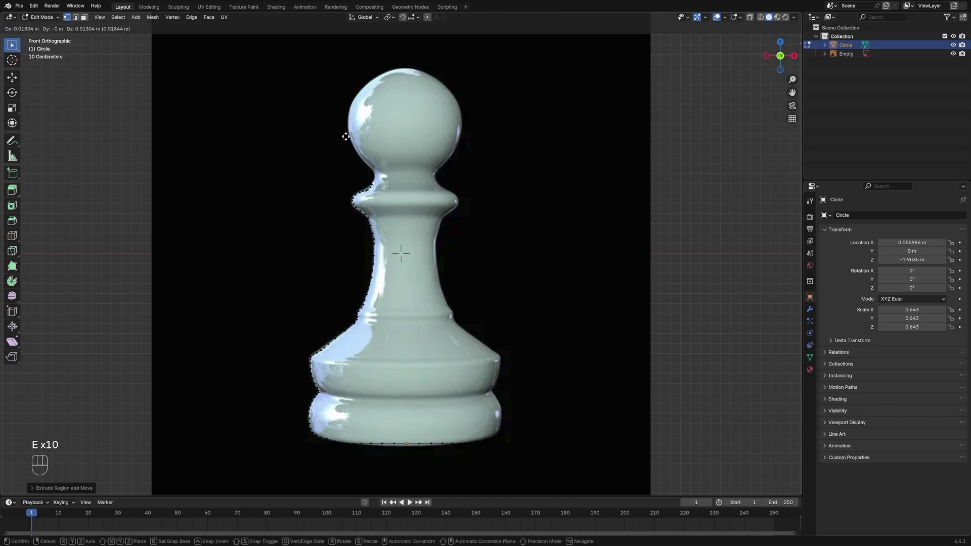
- Extrude the outline from the collar's upper slope to the underside of the head, ending about 0.32 m inward on the centre line
key(e)
key(e)
click(351, 128)
key(e)
key(e)
click(348, 124)
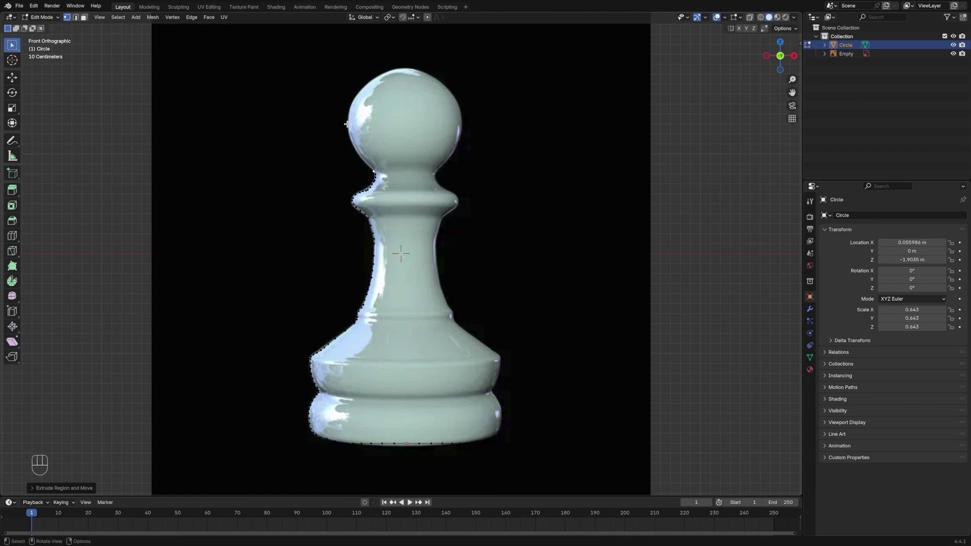
key(e)
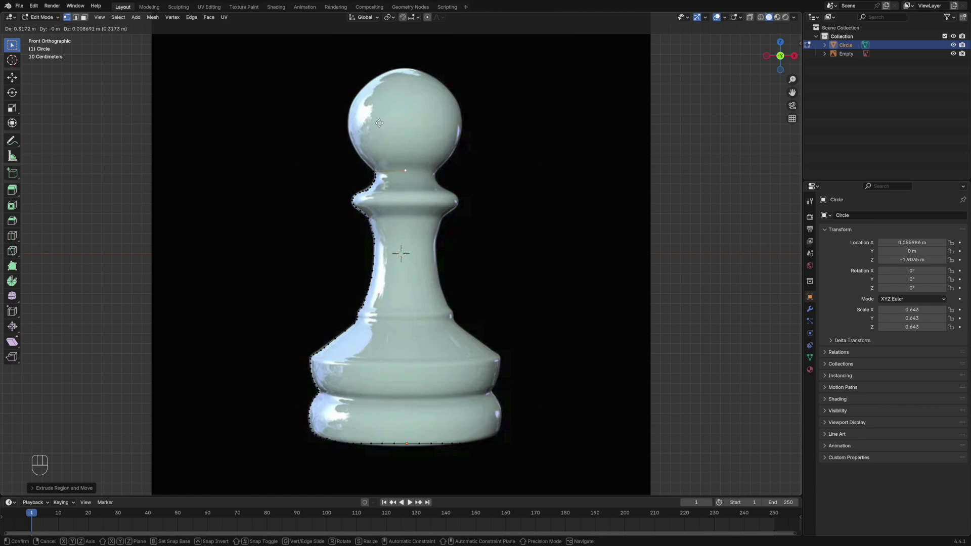
click(379, 123)
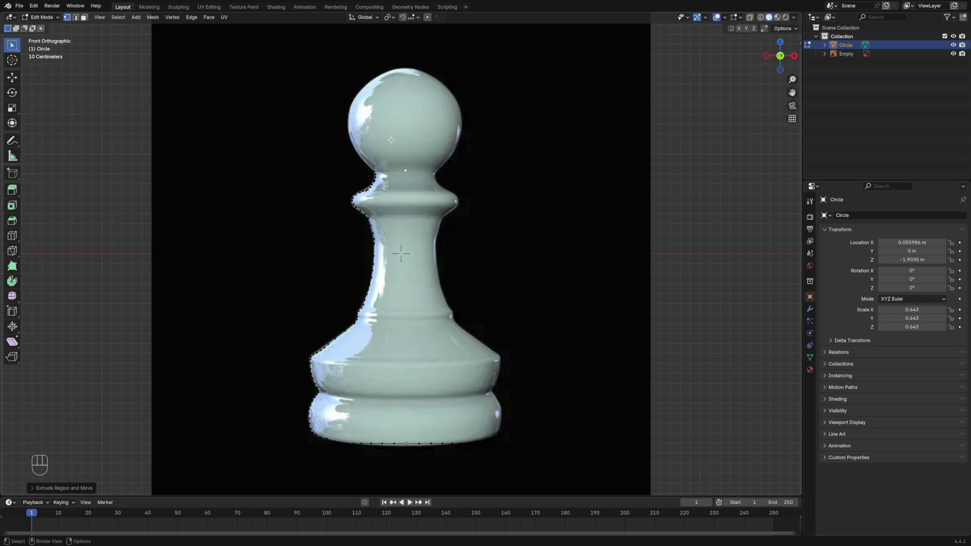
- Add a Screw modifier to the traced outline to revolve it around Z, and return to Object Mode with nothing selected
click(810, 309)
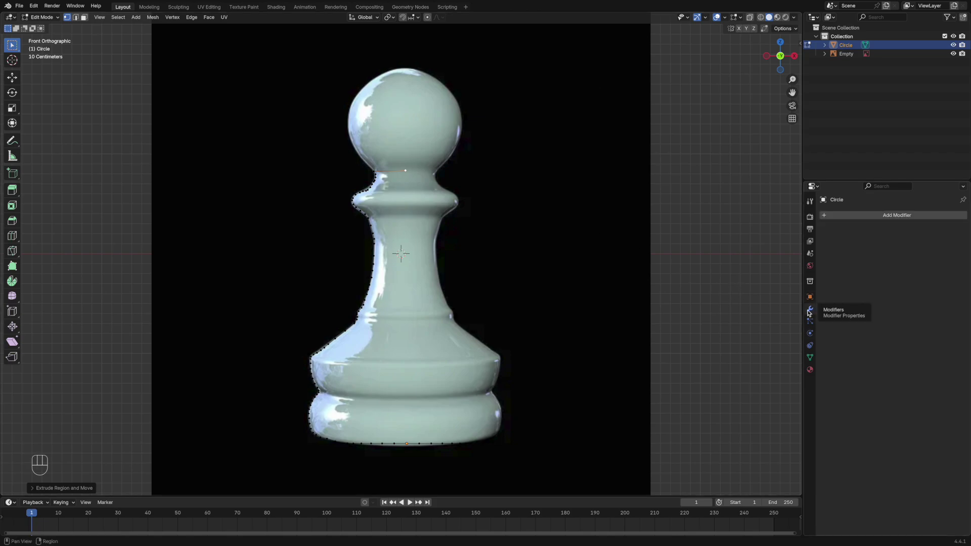
click(833, 216)
click(830, 221)
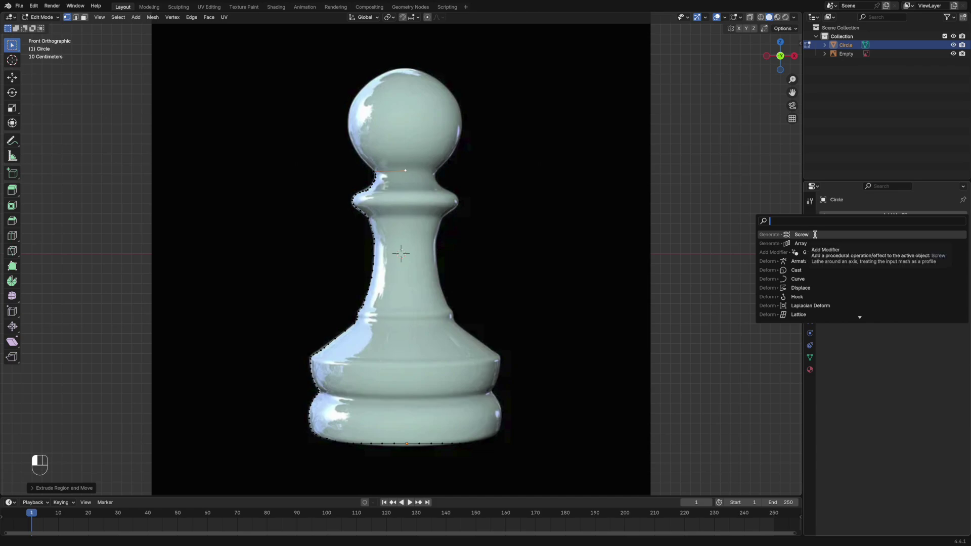
click(815, 235)
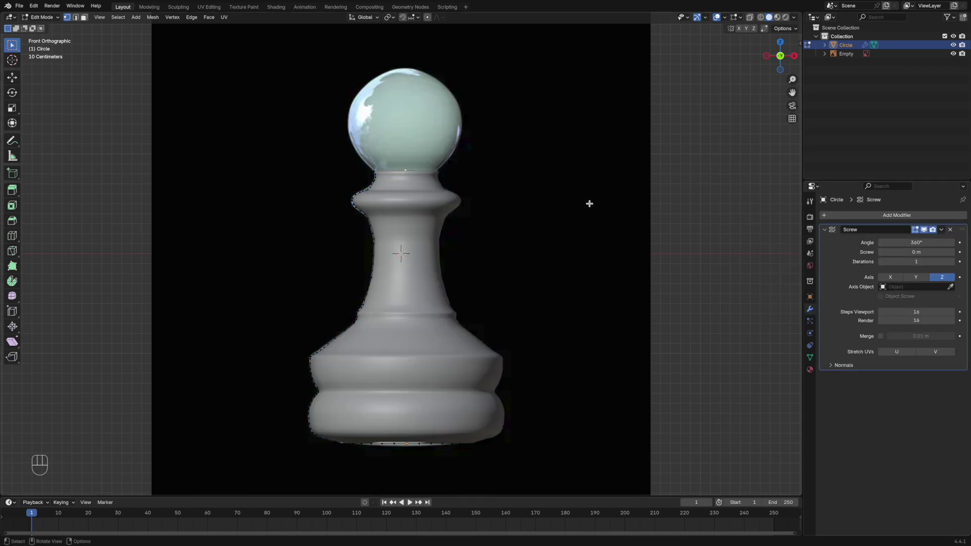
key(Tab)
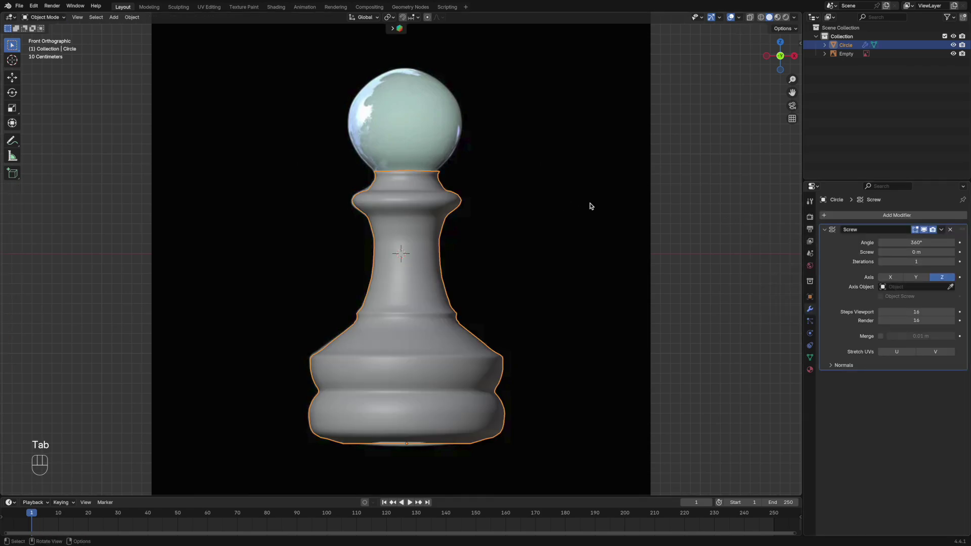
click(747, 216)
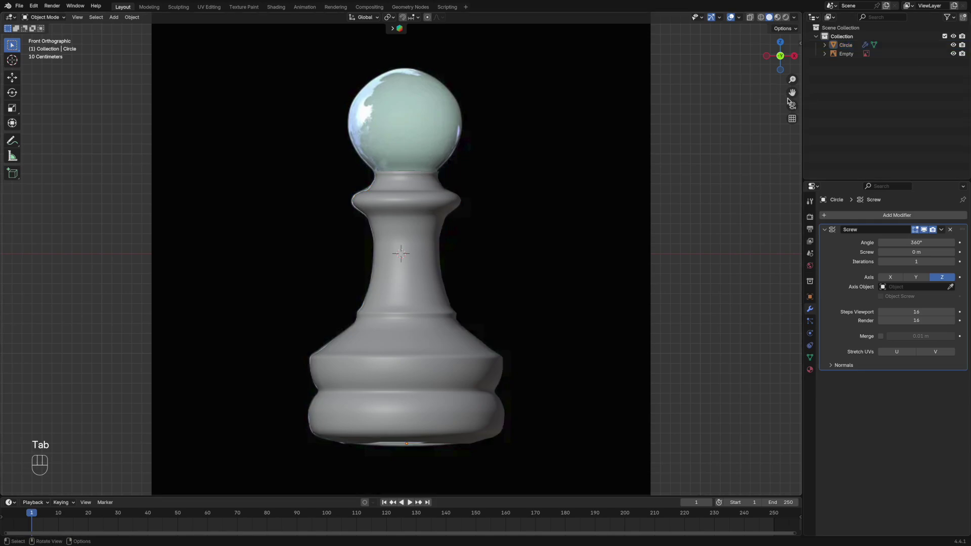
- Inspect the revolved pawn body from an angle with the reference image temporarily hidden, ending in front view
scroll(793, 91, down, 3)
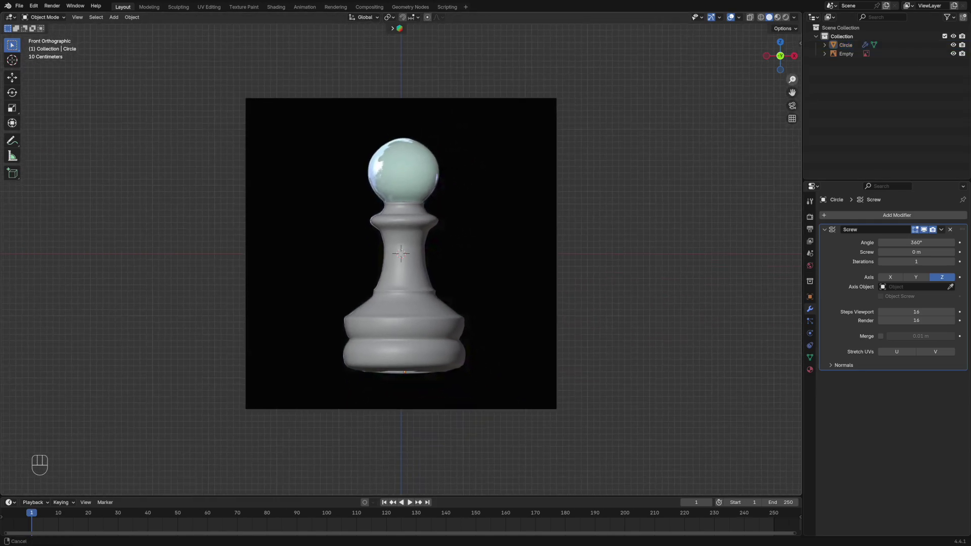
click(954, 53)
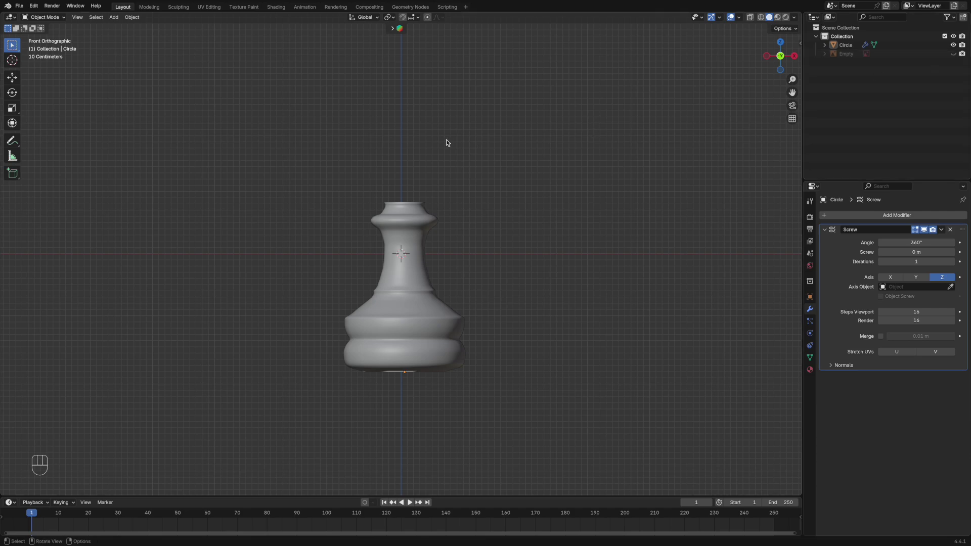
middle_drag(447, 143, 371, 120)
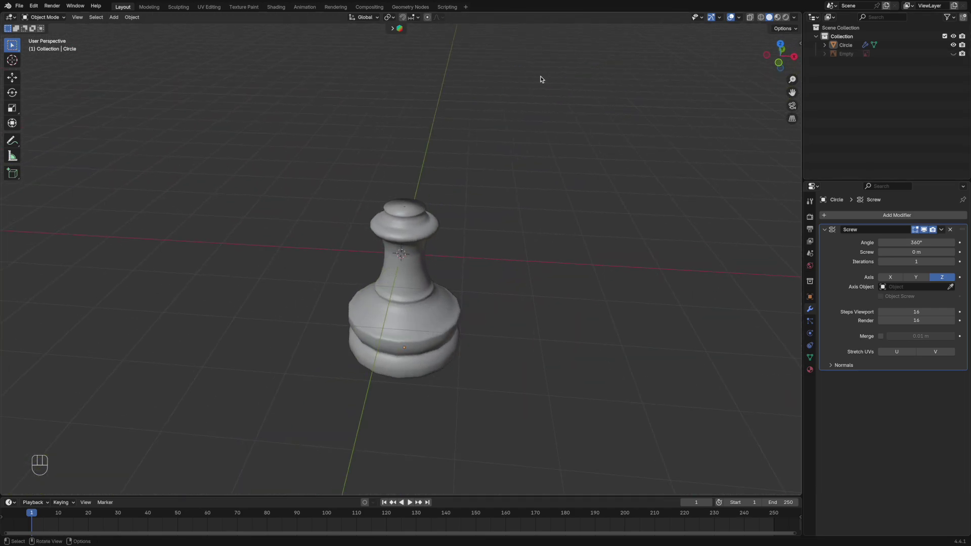
click(780, 67)
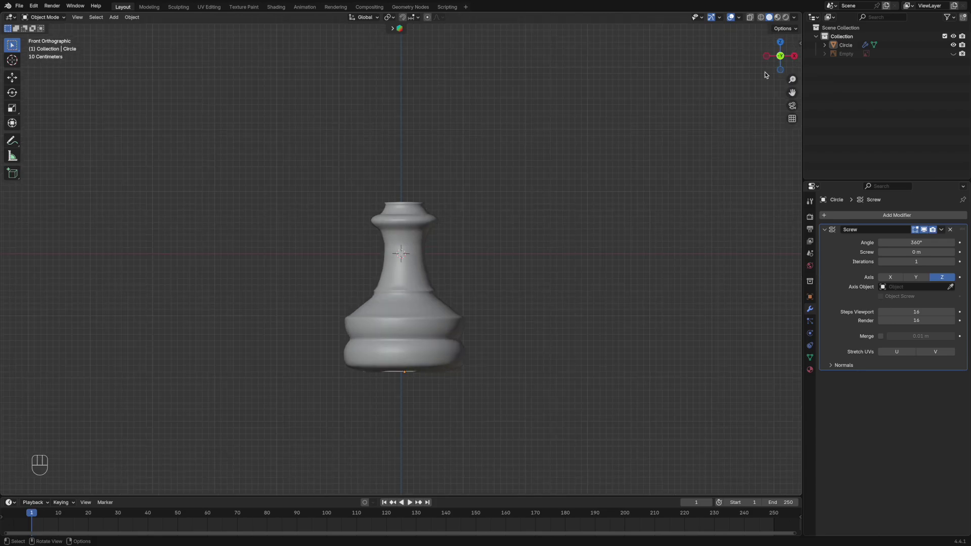
click(954, 54)
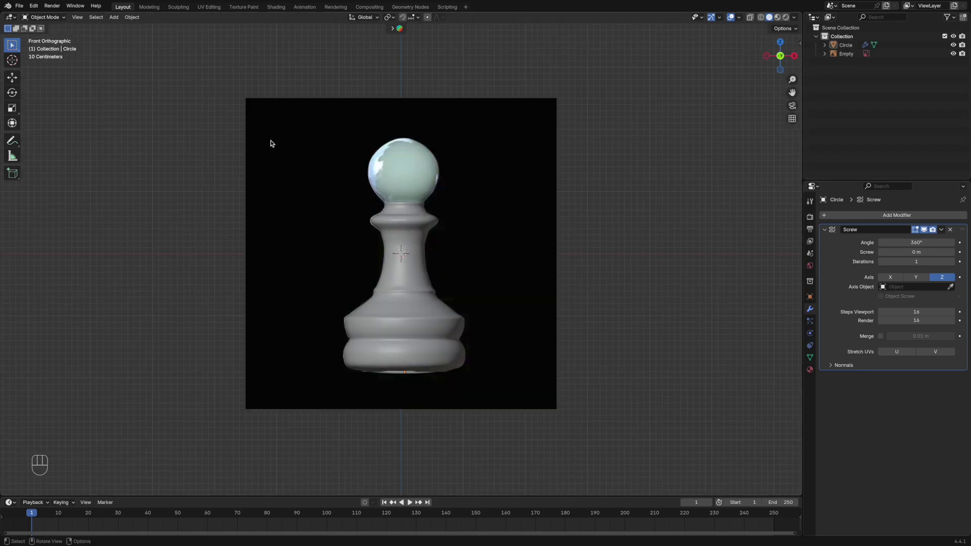
- Add a UV sphere for the pawn's head and scale it down to about 0.47
key(shift+a)
mouse_move(271, 143)
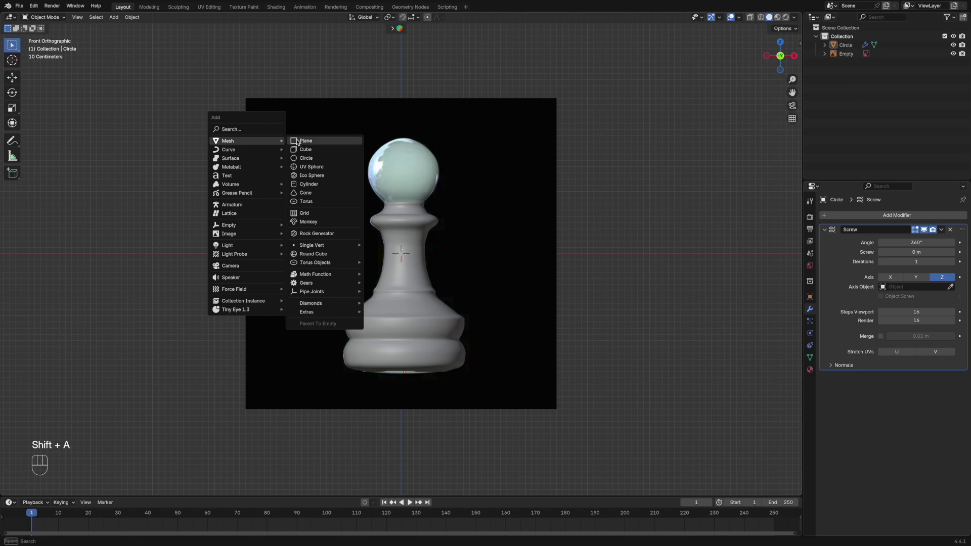
click(297, 169)
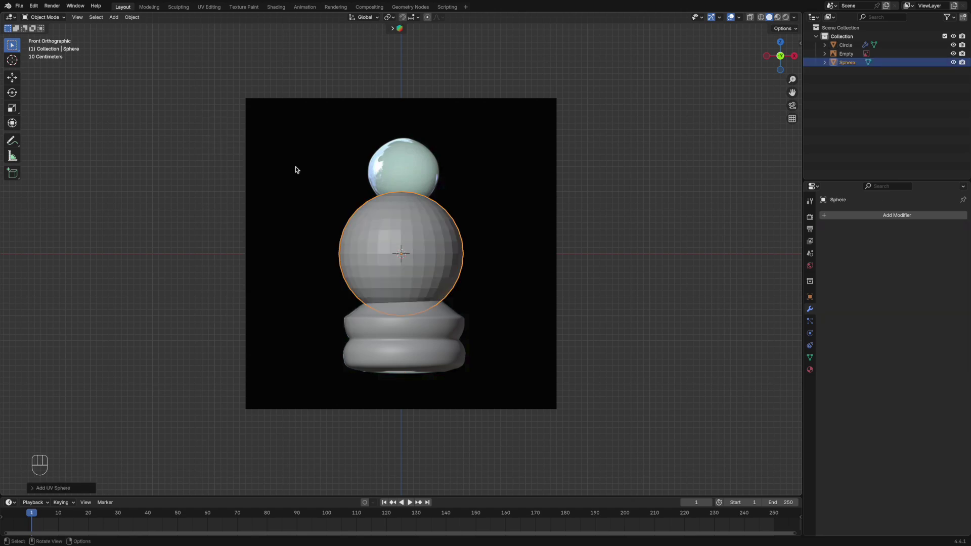
key(s)
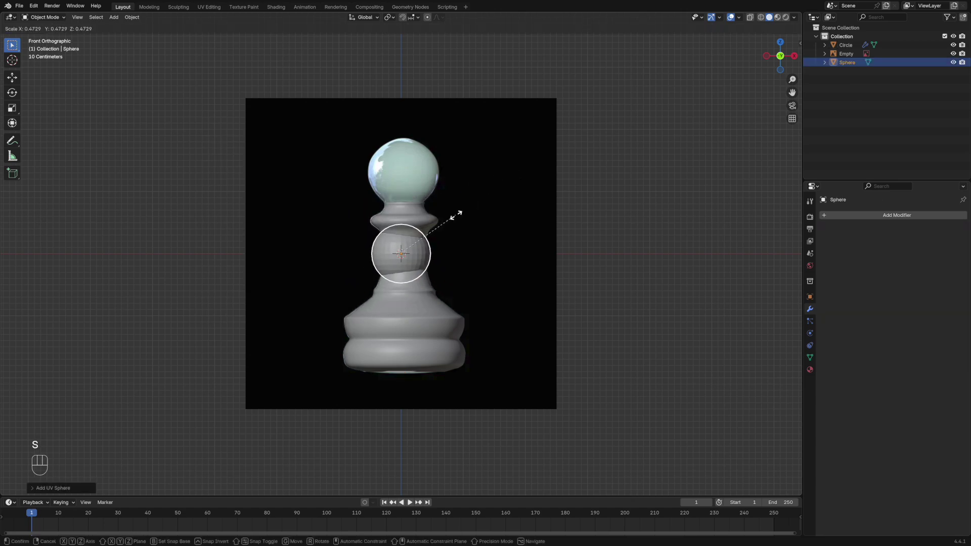
click(457, 213)
- Move the sphere up along Z to the reference head and about 0.04 m along X to centre it
key(g)
key(z)
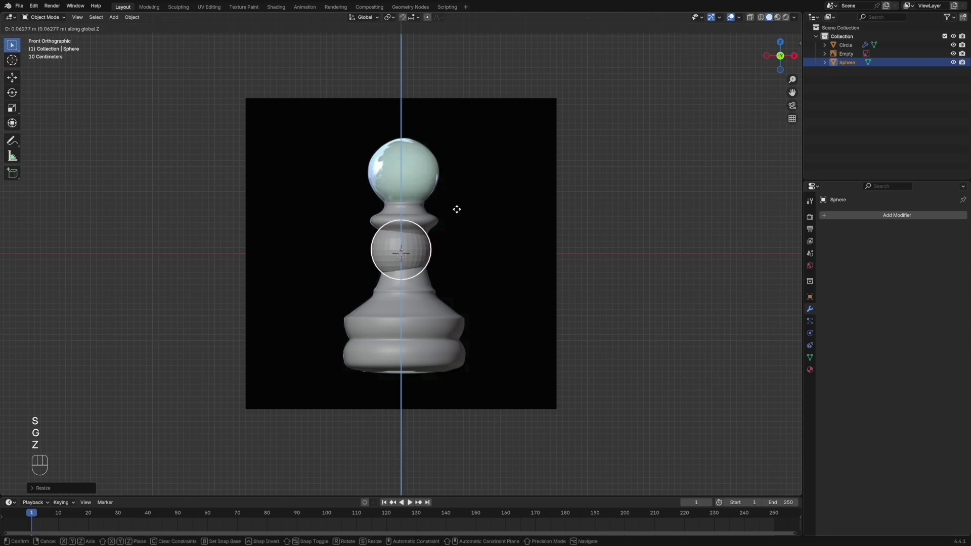
click(464, 132)
key(g)
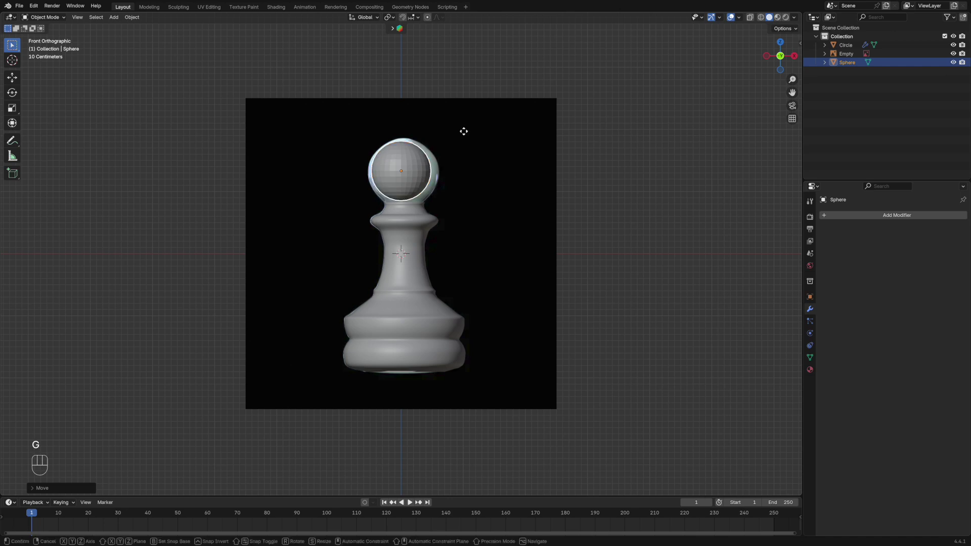
key(x)
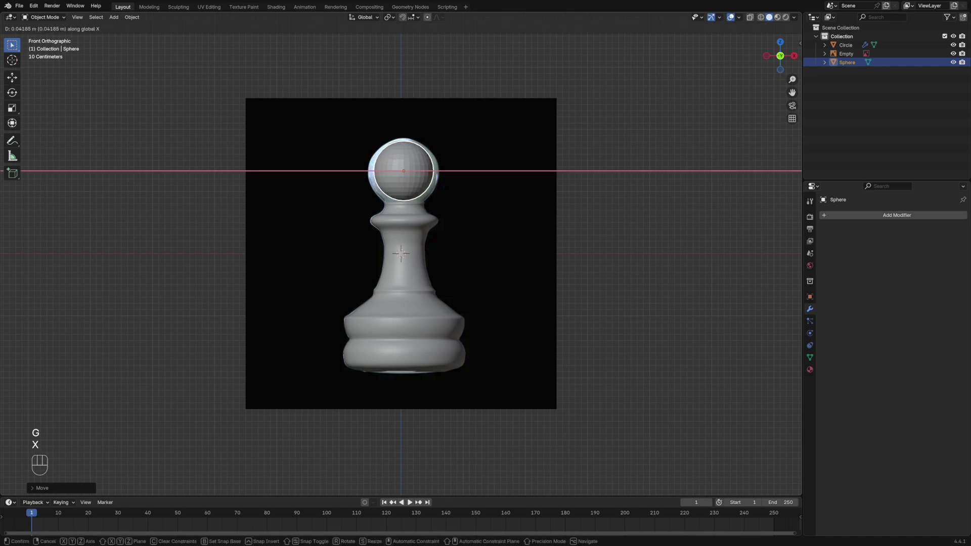
click(467, 131)
- Enlarge the sphere to nearly the reference head's size and lower it about 0.06 m along Z
key(s)
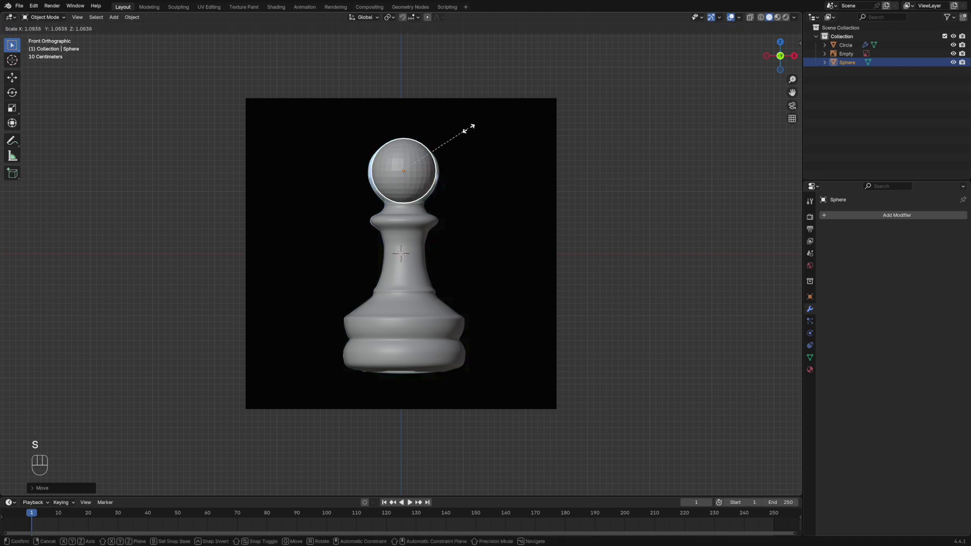
click(470, 127)
key(s)
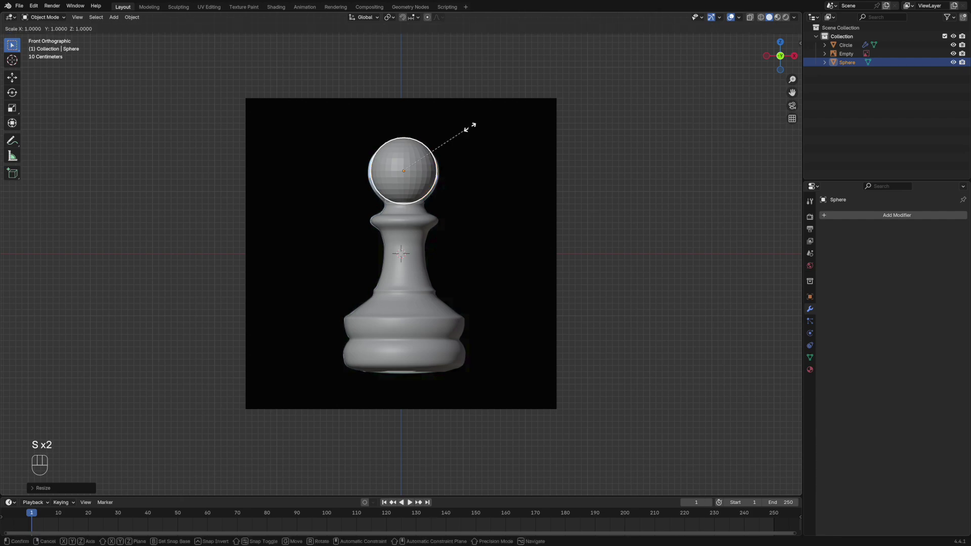
click(470, 128)
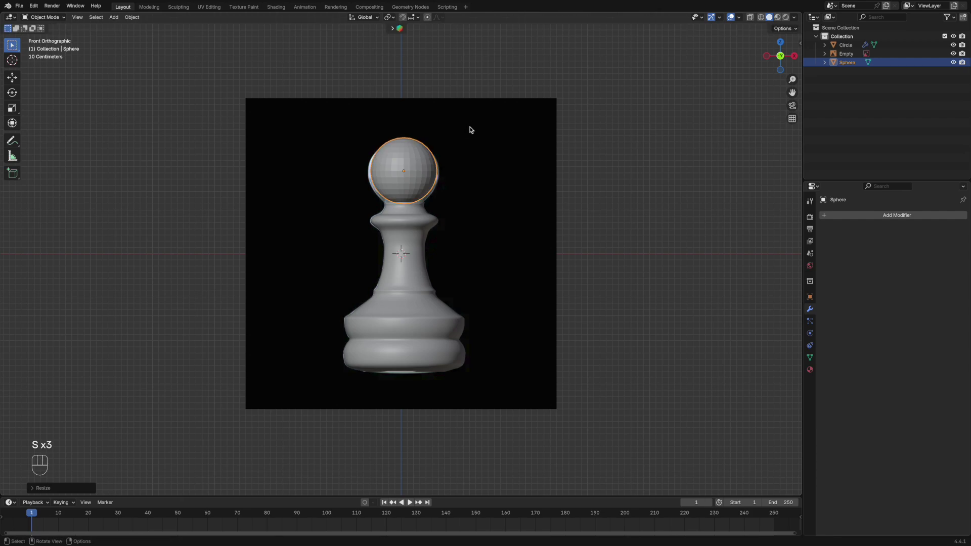
key(g)
key(z)
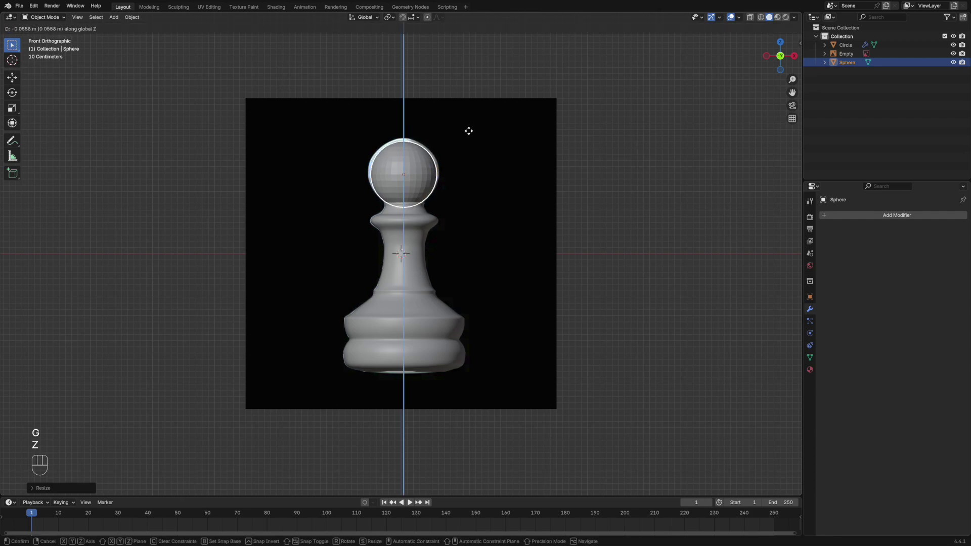
click(469, 132)
- Scale the sphere up slightly to match the reference head's width and nudge it about -0.007 m along X
key(s)
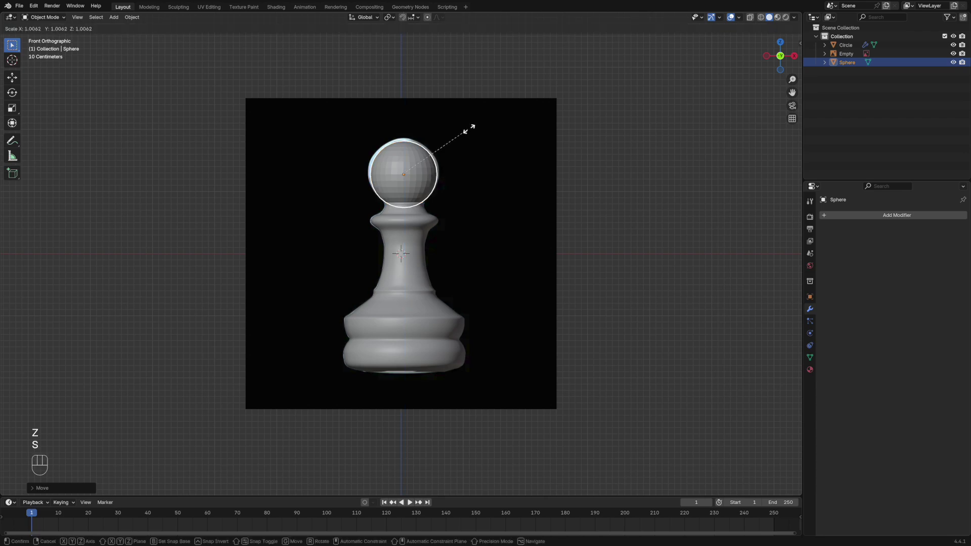
click(471, 129)
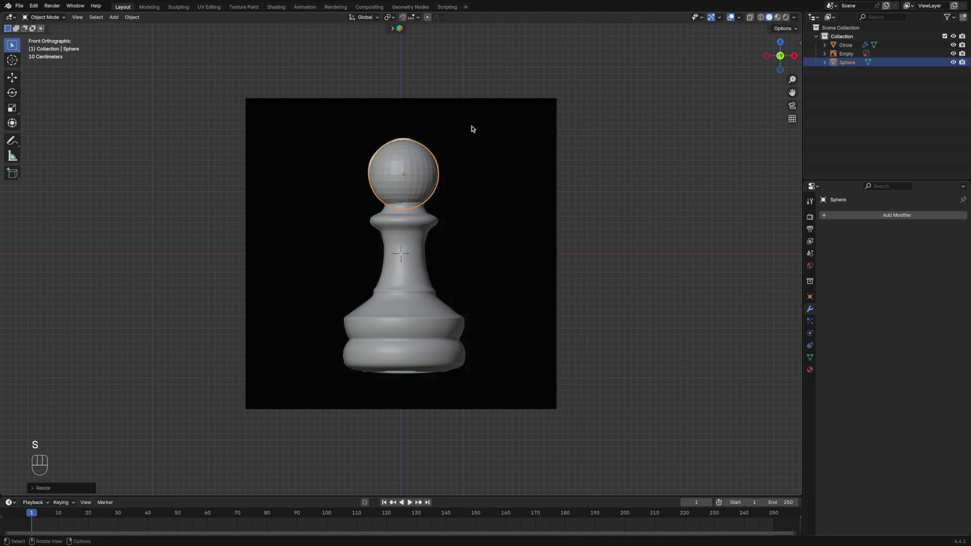
key(g)
key(z)
key(x)
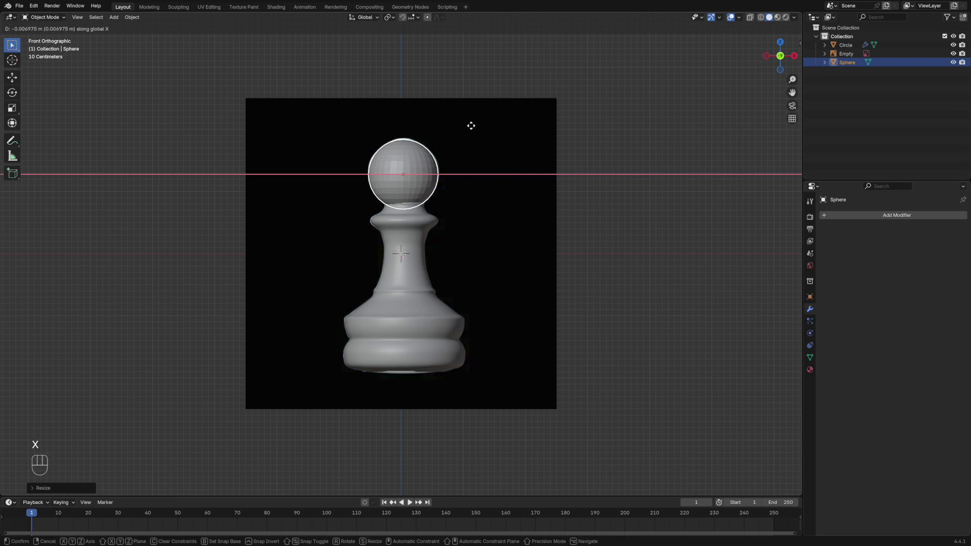
click(471, 126)
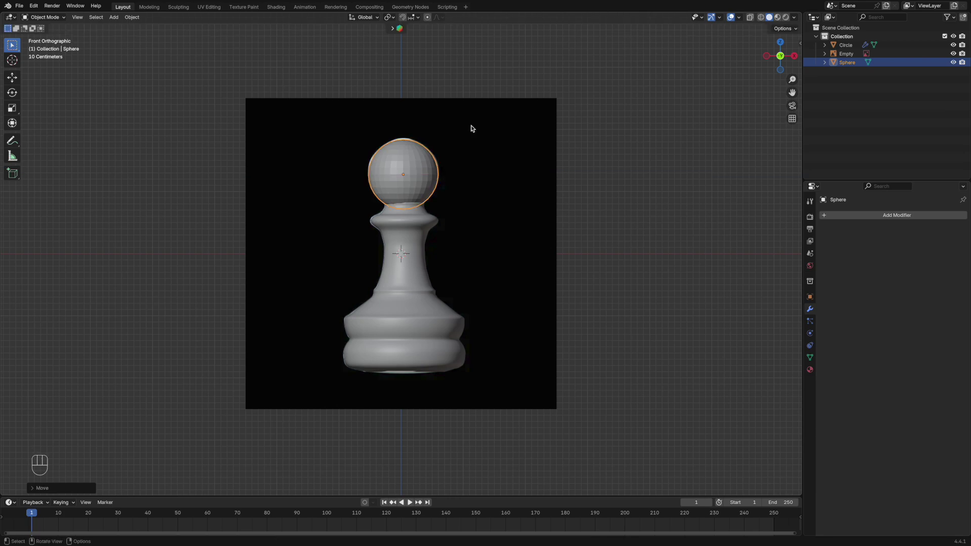
- Apply Shade Smooth to the head sphere and hide the reference image
right_click(417, 167)
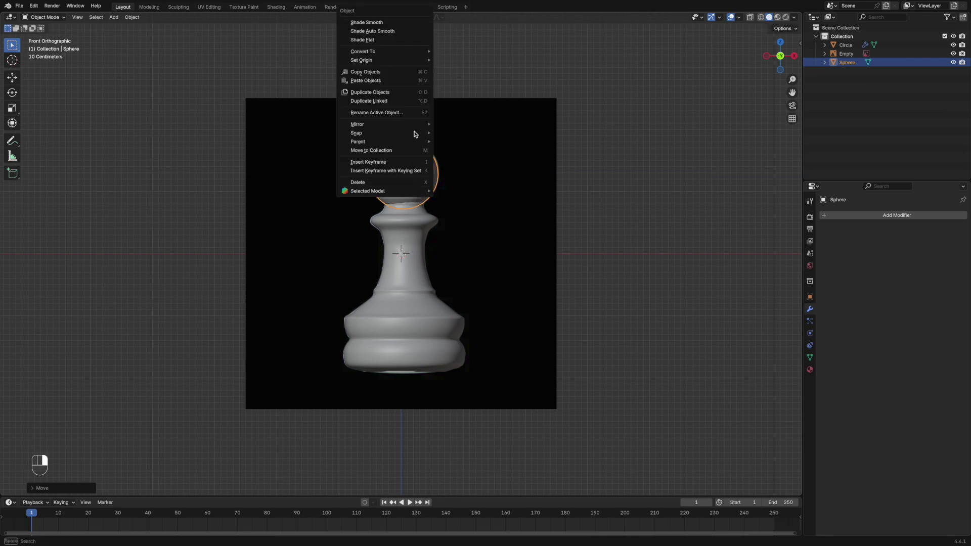
click(393, 24)
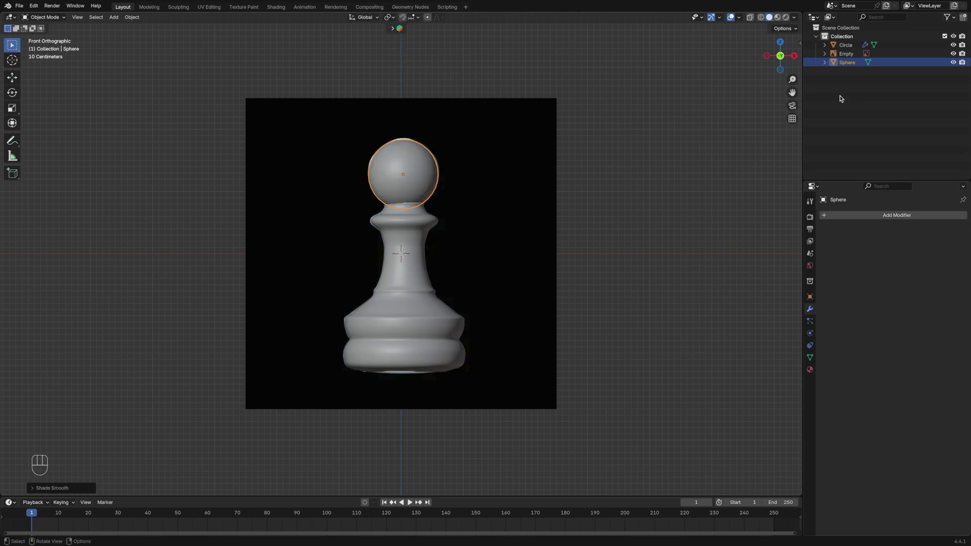
click(953, 54)
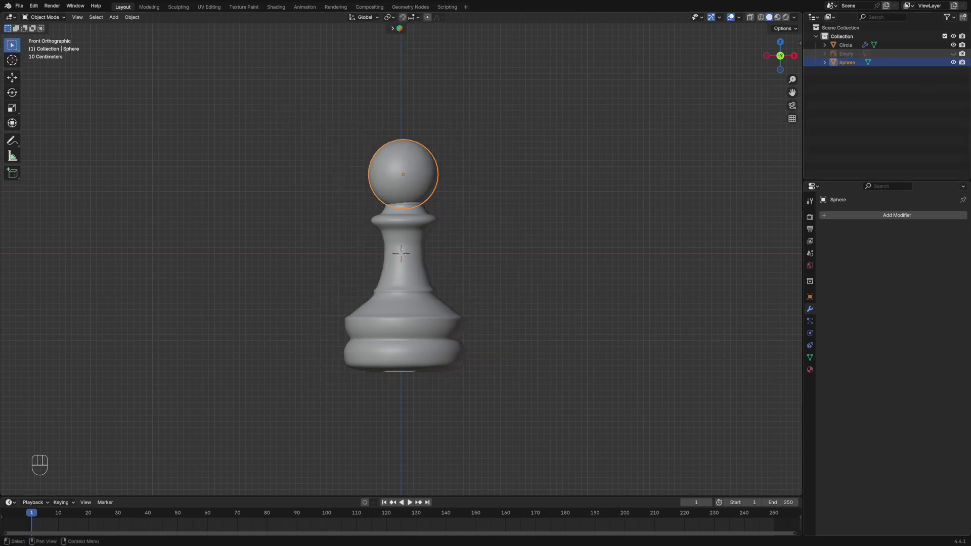
click(475, 135)
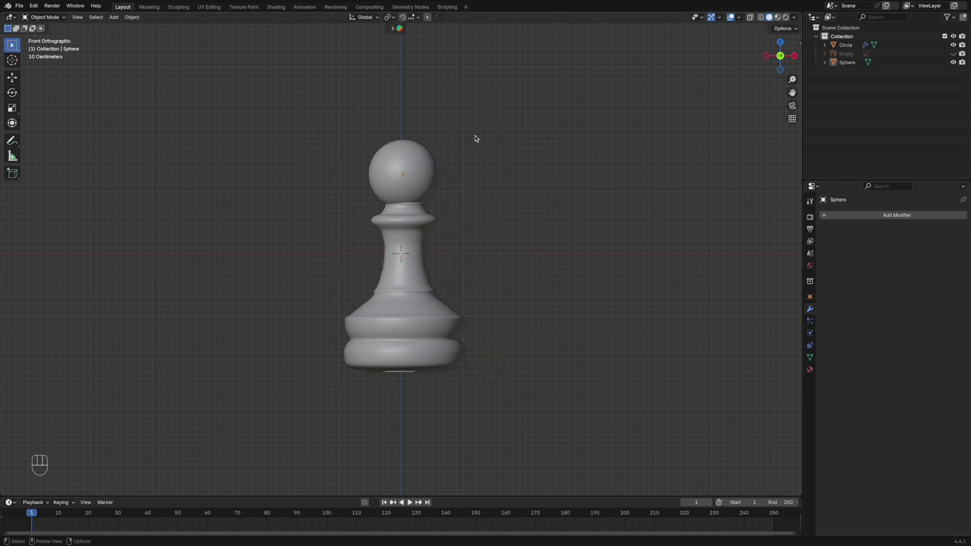
- Shift the head sphere about 0.03 m down and 0.01 m along X onto the neck, and view the pawn in perspective
click(399, 176)
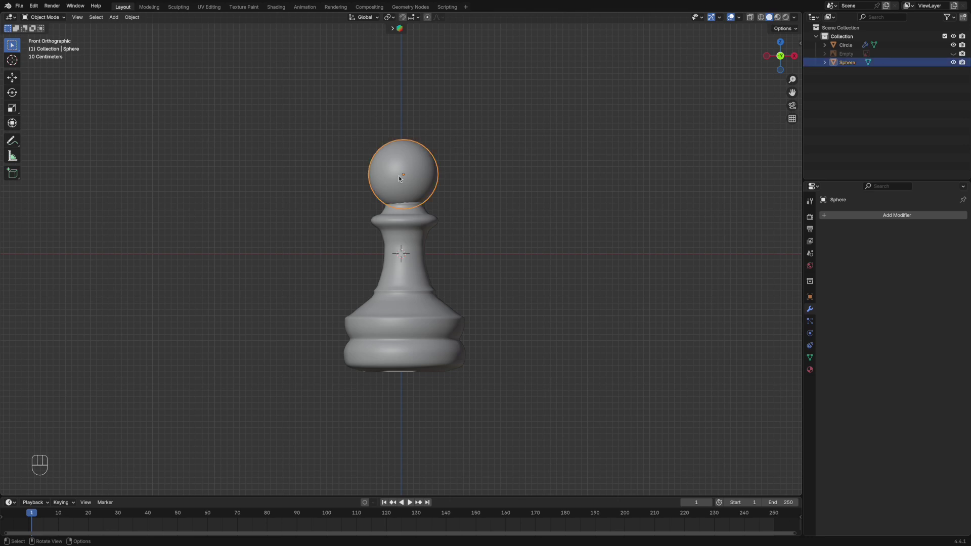
key(g)
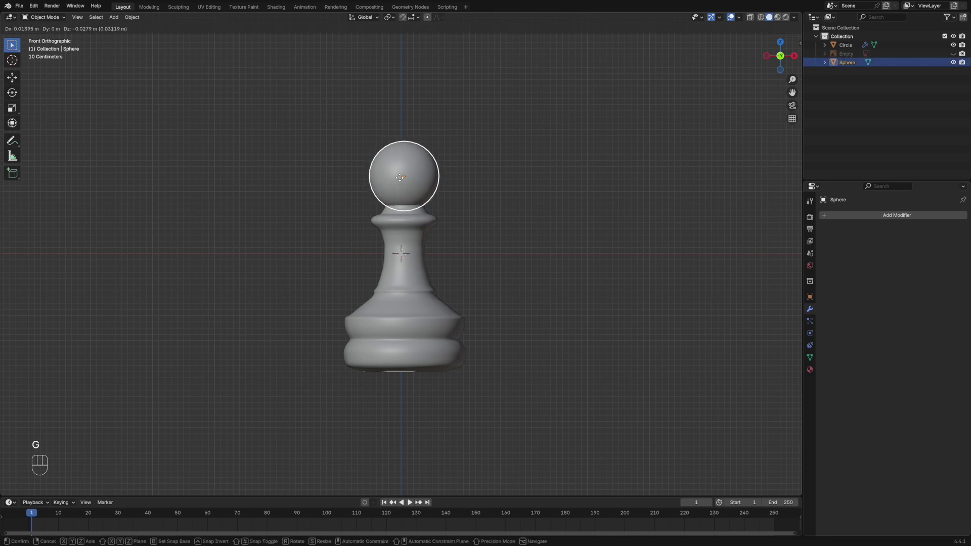
click(400, 179)
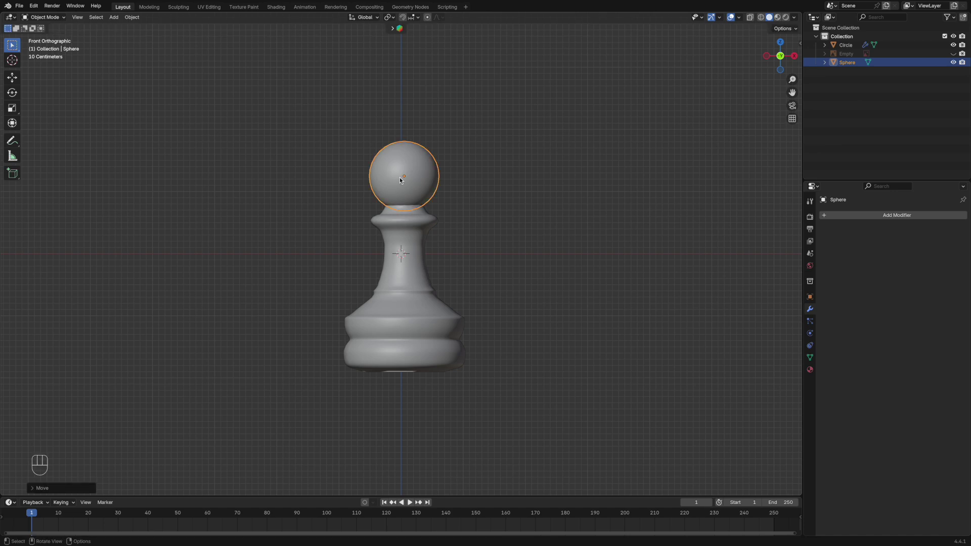
click(477, 165)
middle_drag(477, 167, 481, 168)
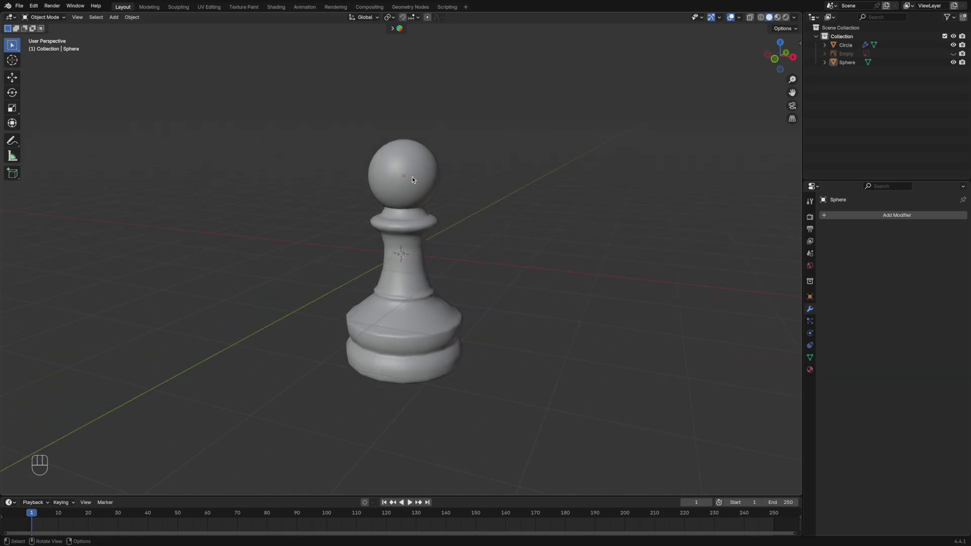
- Add a new material to the pawn's body, check it in Material Preview shading and return to Solid shading
click(396, 268)
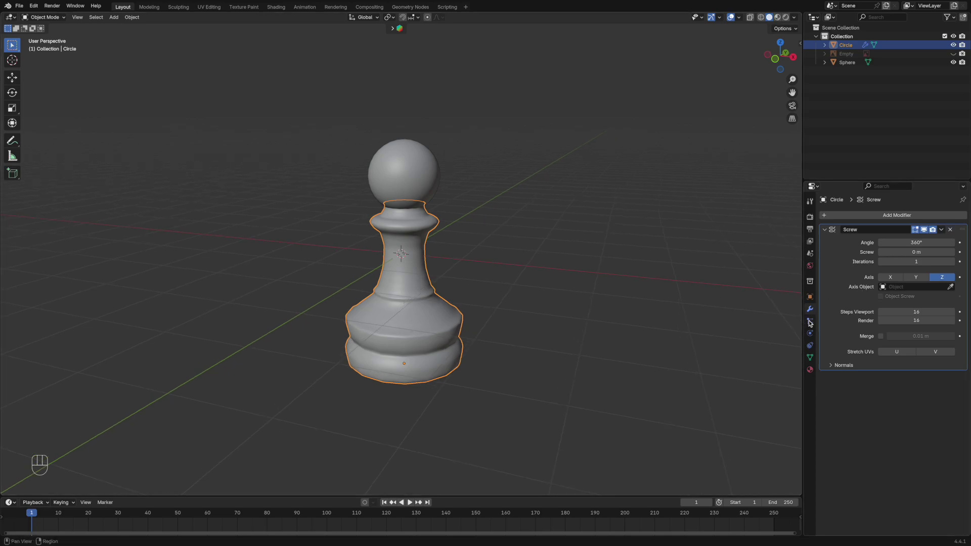
click(810, 369)
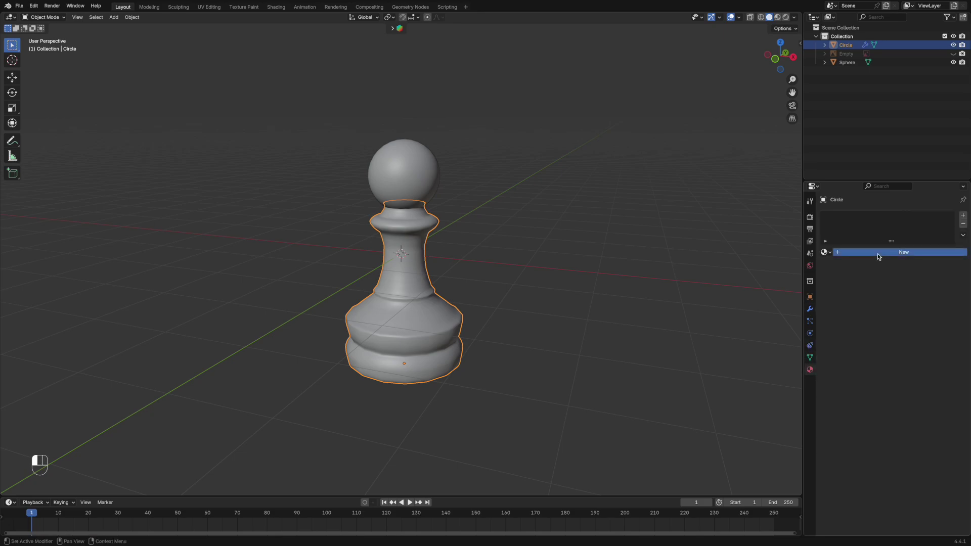
click(878, 253)
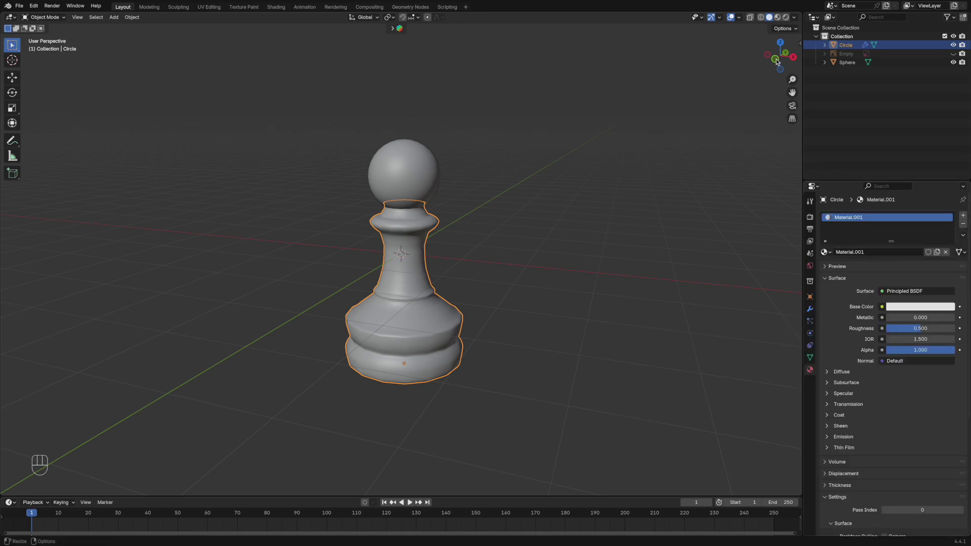
click(777, 17)
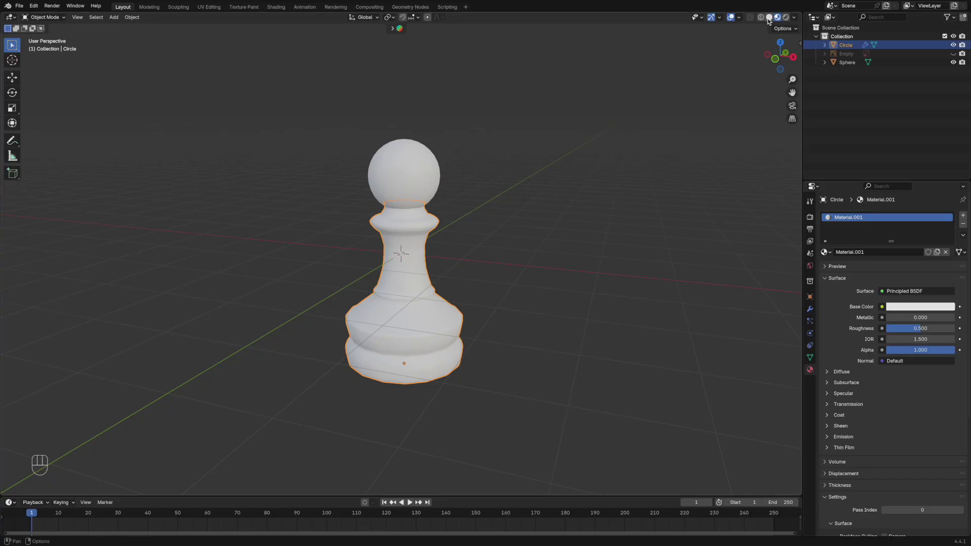
click(769, 17)
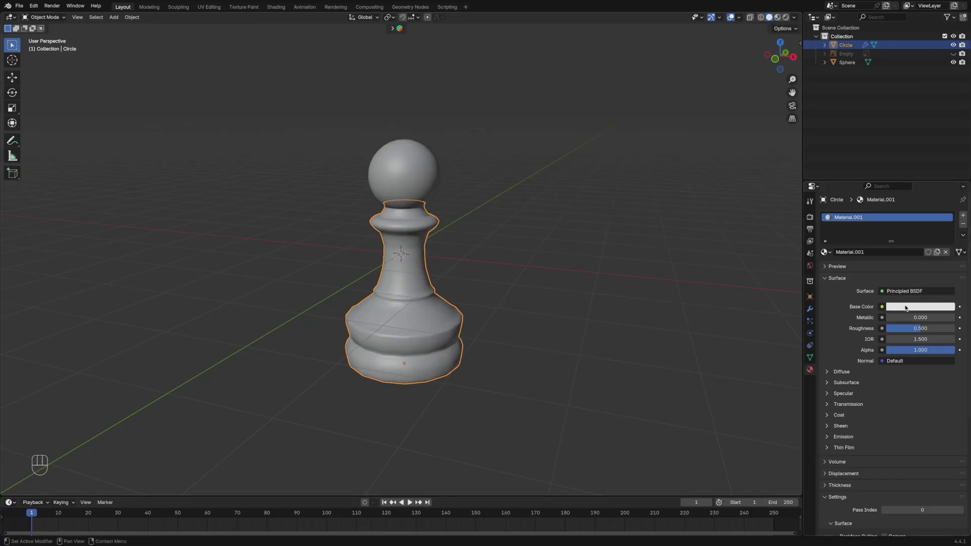
- Set the body material's base color to black (#000000FF) and show the viewport in Material Preview shading
click(906, 307)
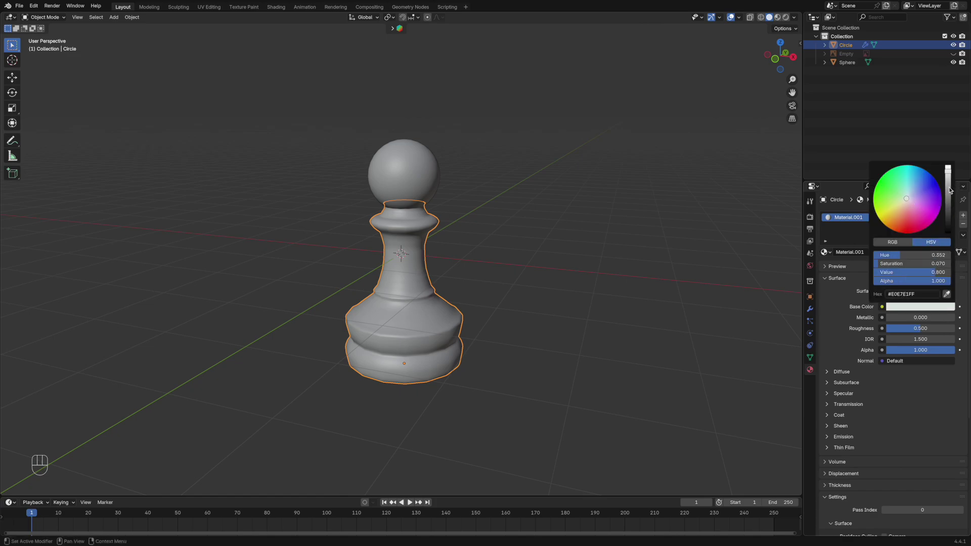
drag(948, 168, 948, 233)
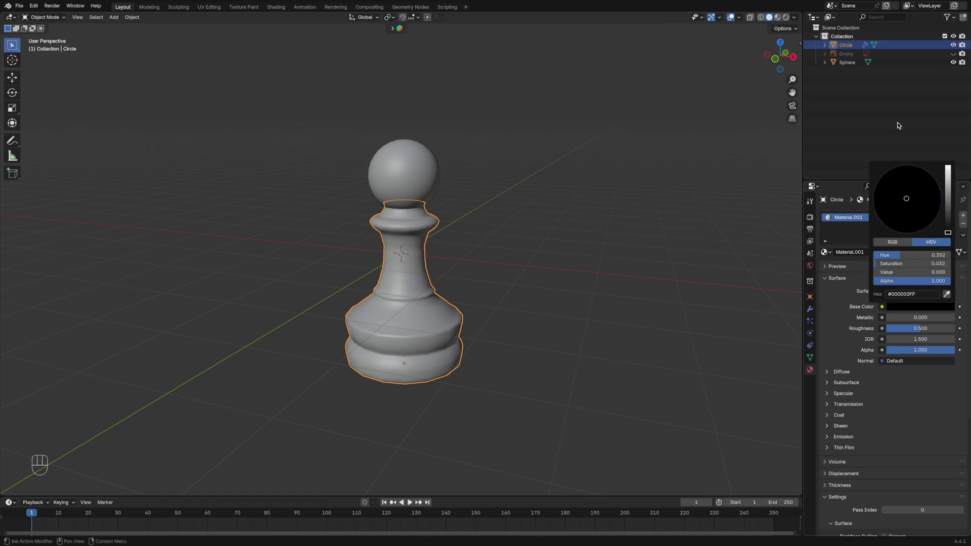
click(778, 16)
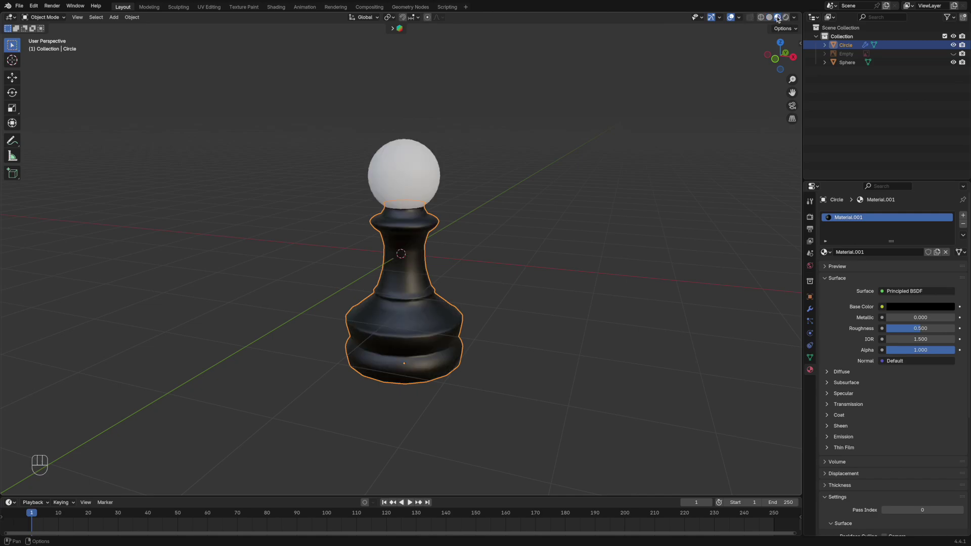
- Add a new material to the head sphere, set its base color to black and deselect the sphere
click(401, 190)
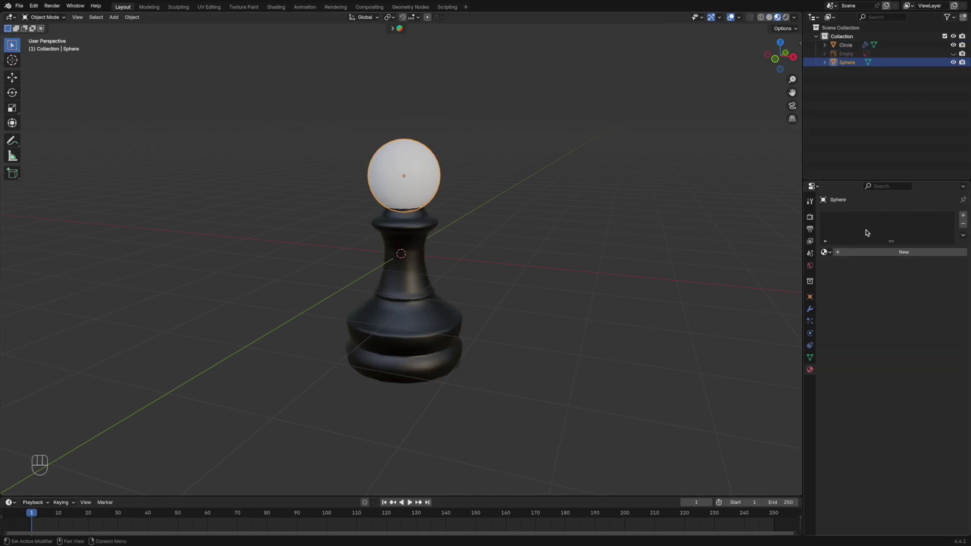
click(860, 252)
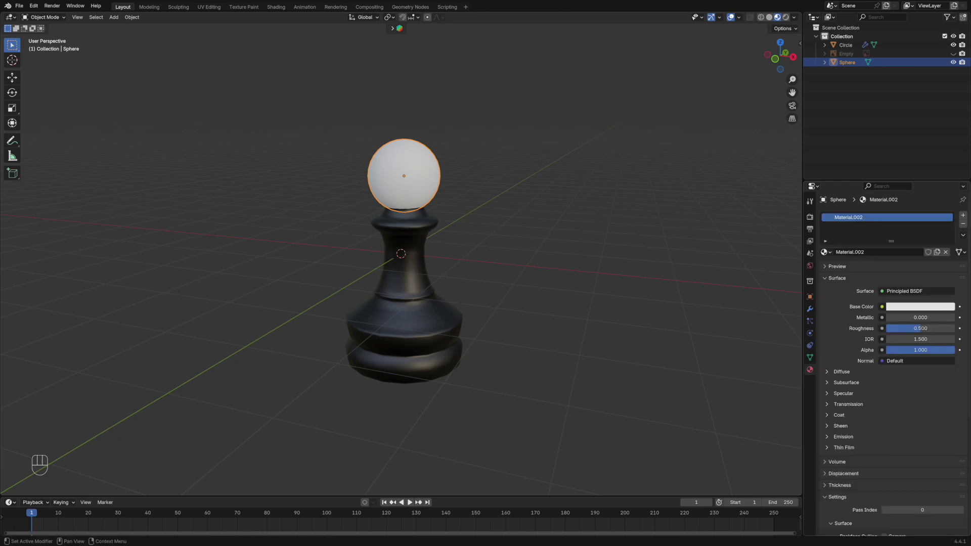
click(919, 308)
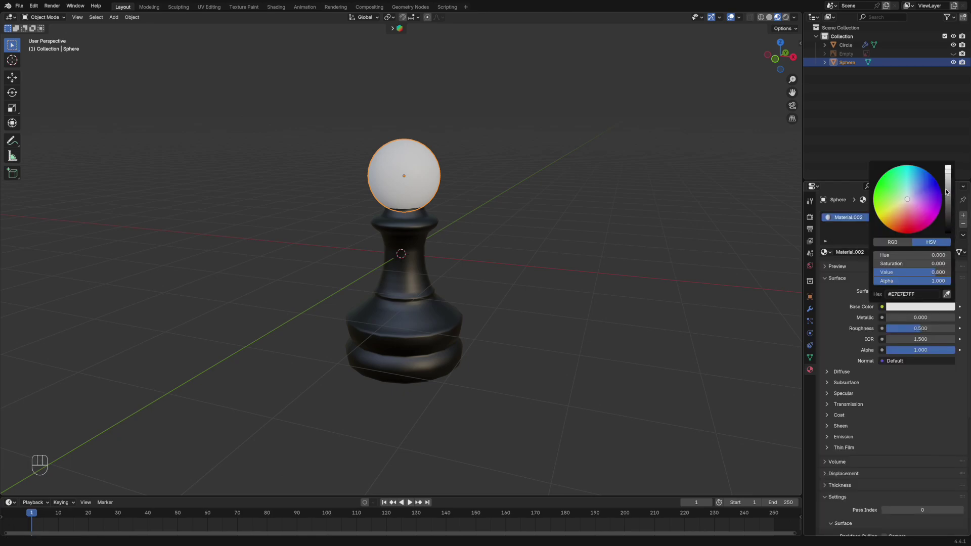
drag(948, 197, 948, 233)
click(703, 185)
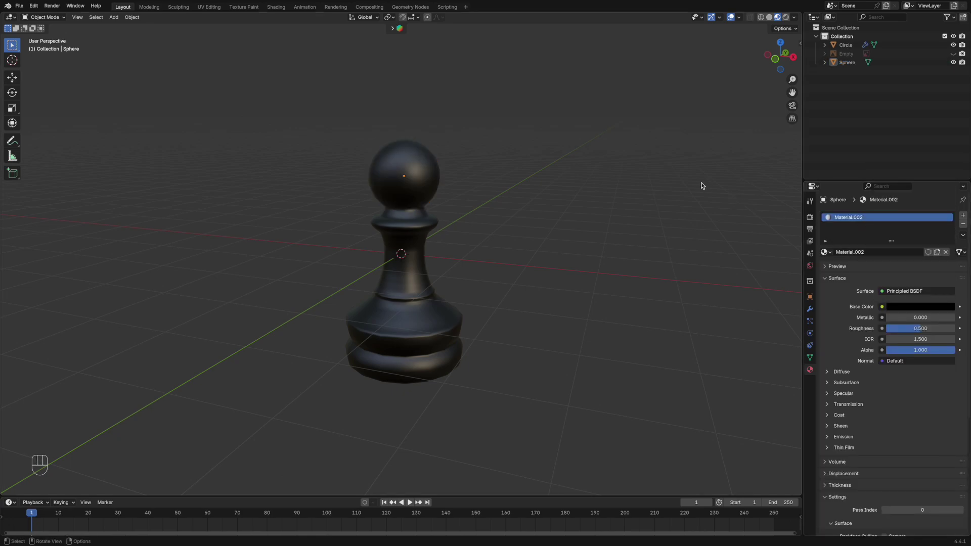
middle_drag(657, 149, 659, 153)
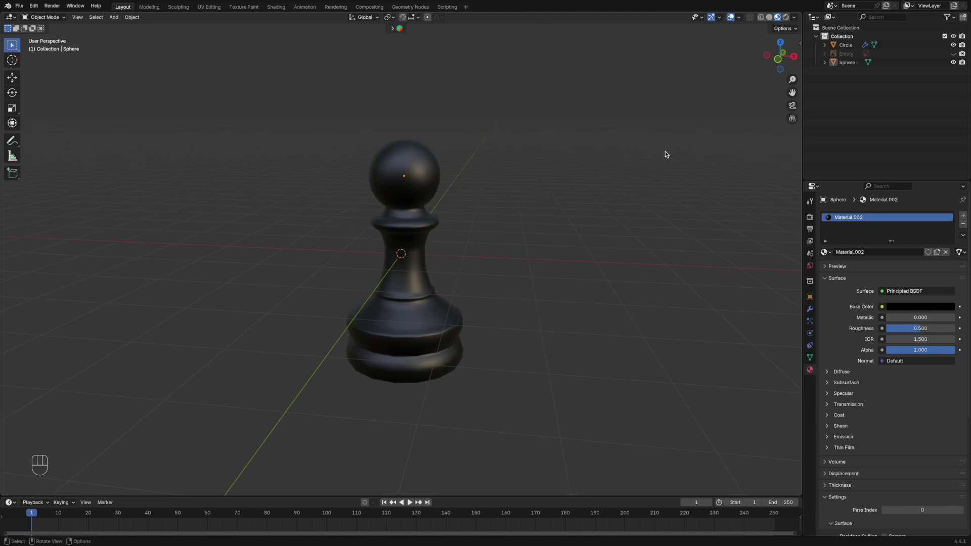